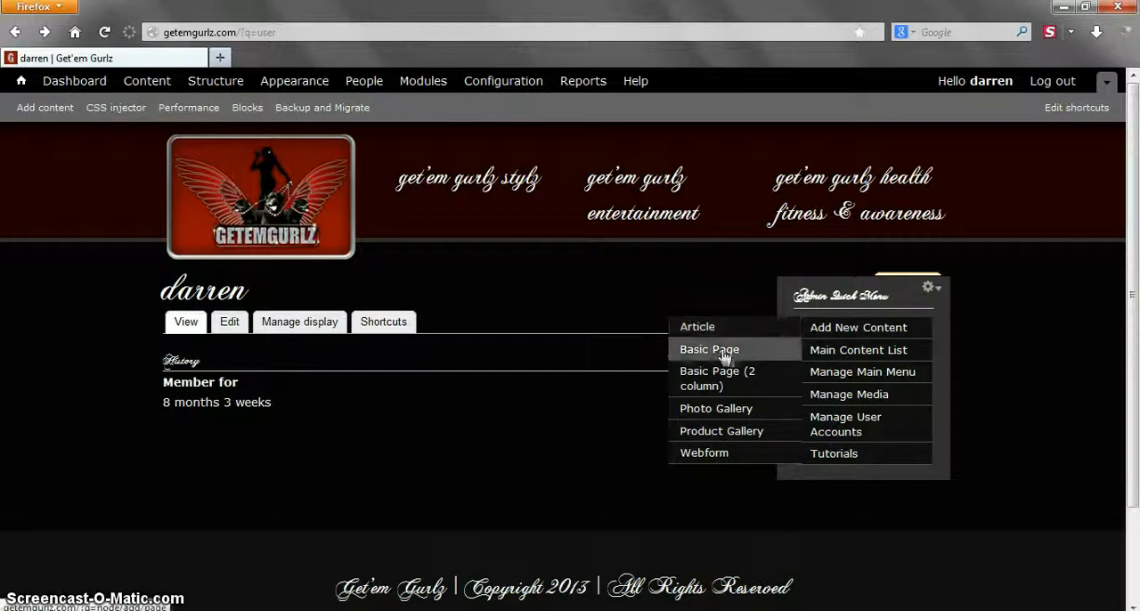
- Create a new Basic Page and title it "Test Page 1"
left_click(723, 357)
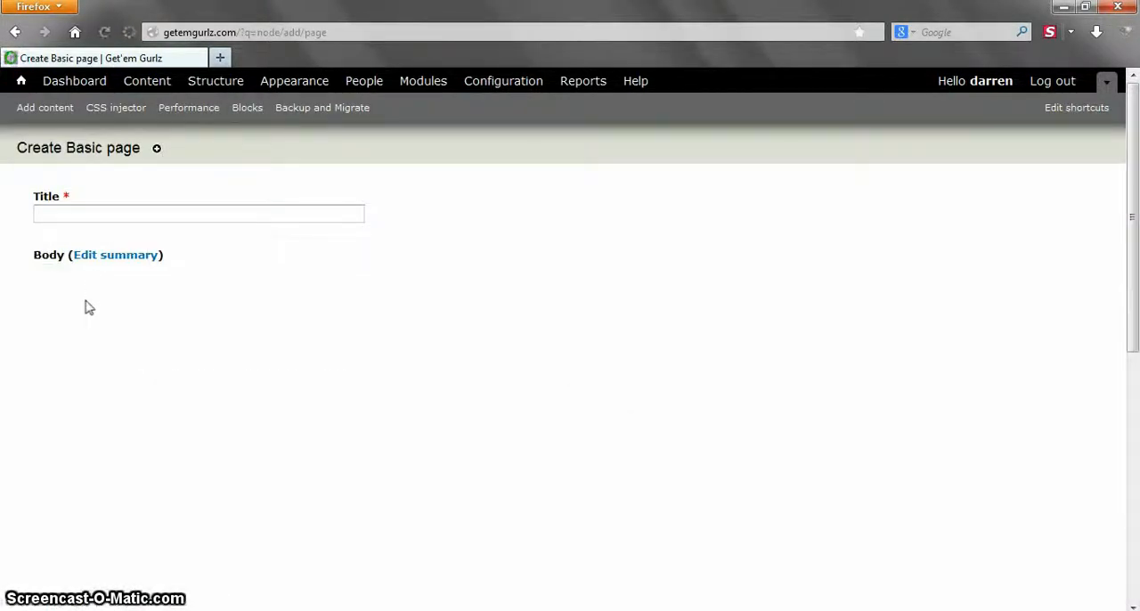
left_click(68, 210)
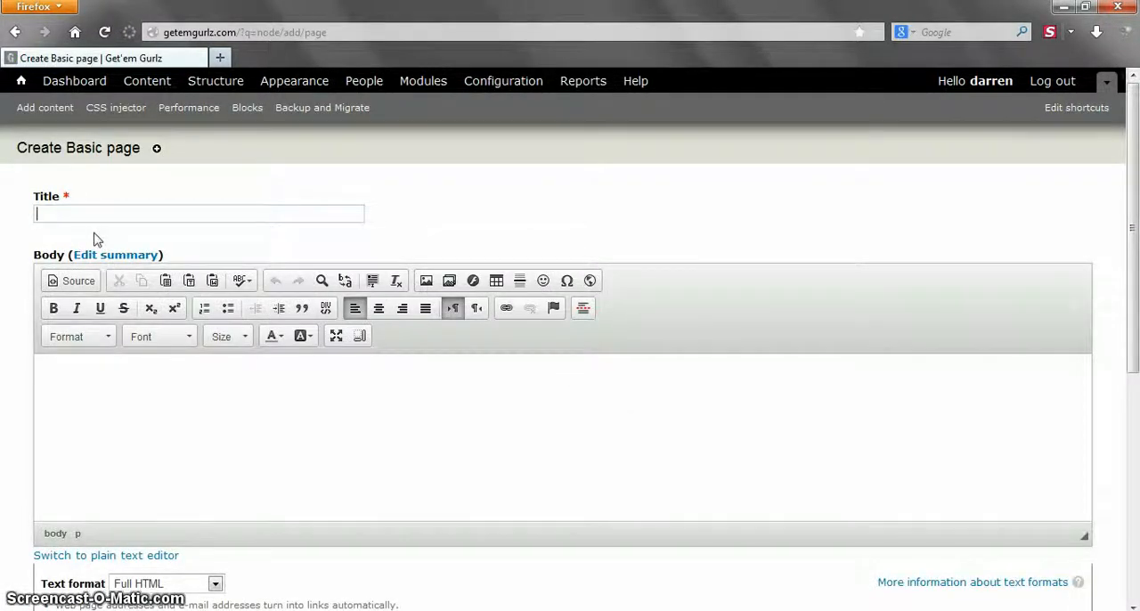
type("Test p")
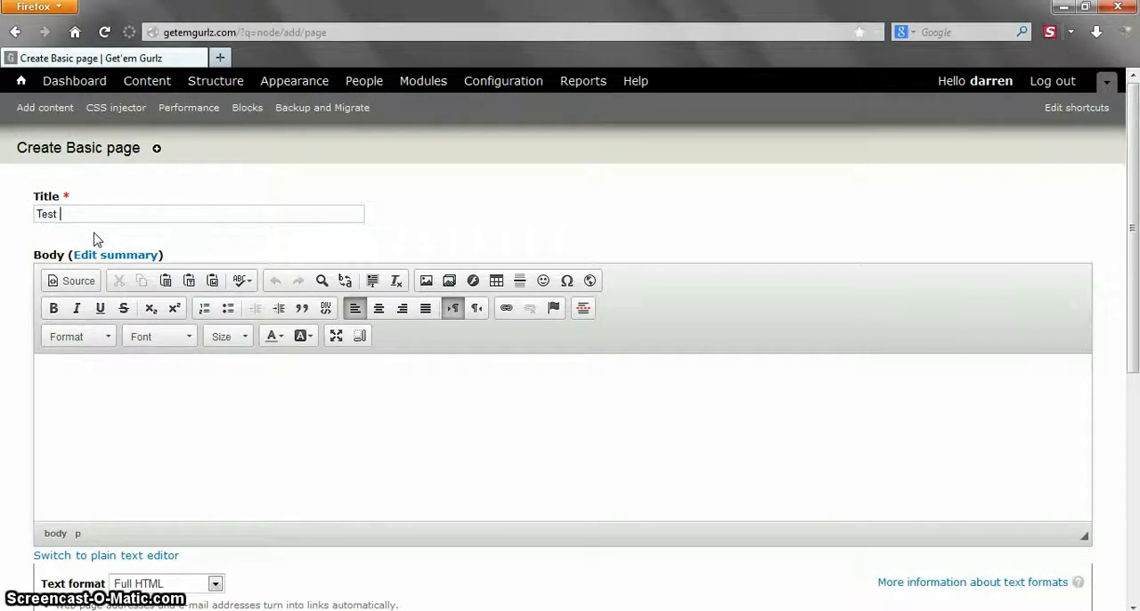
- Enter "Some text goes here." as the page's body text
left_click(132, 419)
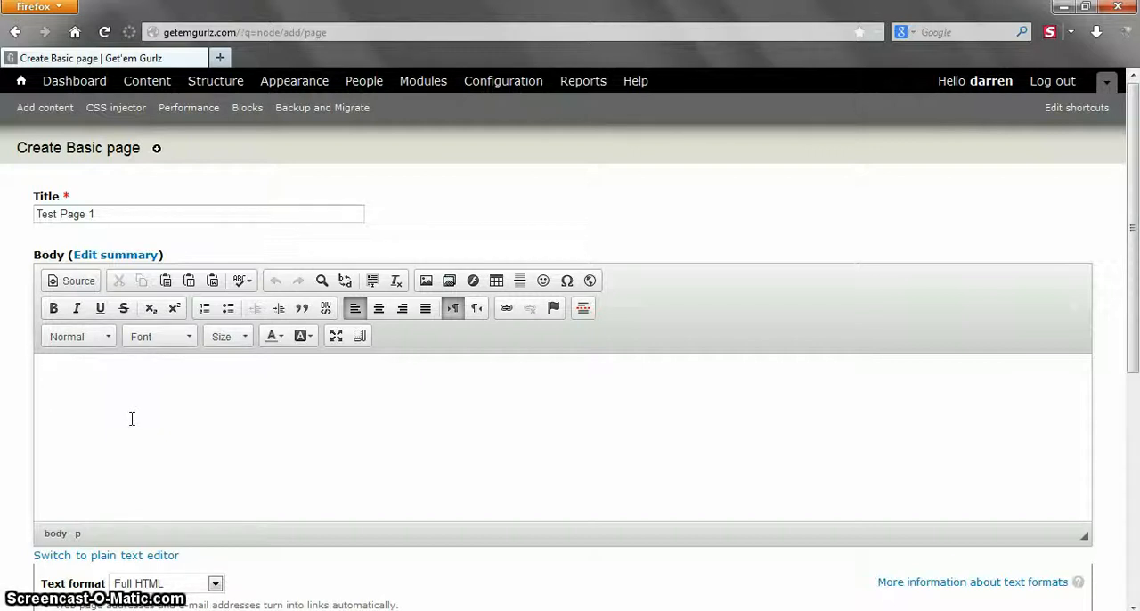
type("SOme text goes")
key("BackSpace")
type("o")
- Copy the body sentence and paste it three times after the original on the same line
key("ctrl+a")
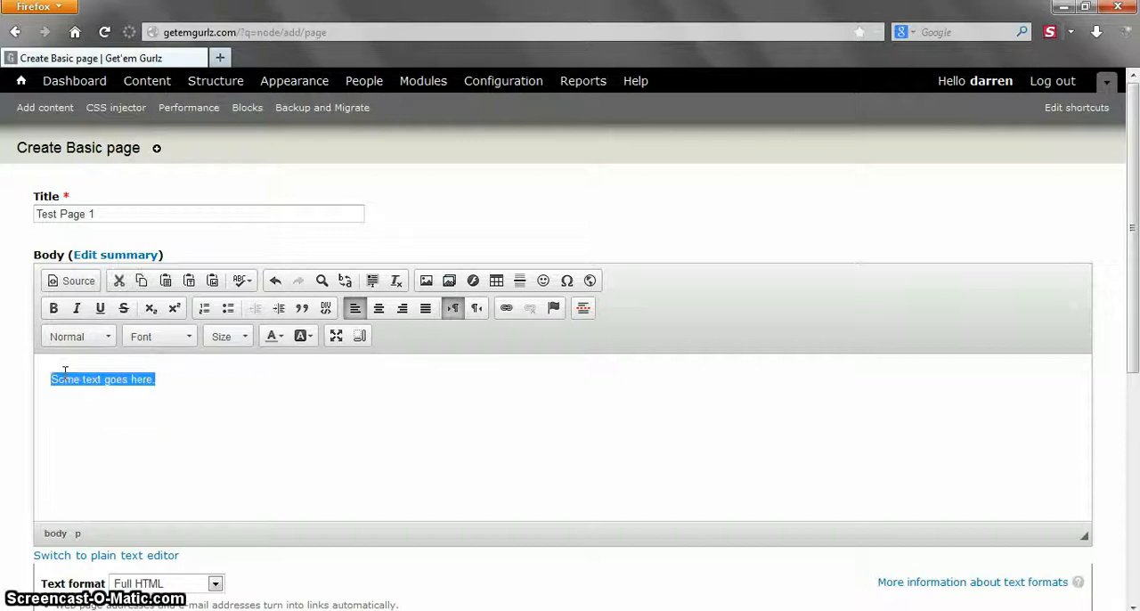
key("Right")
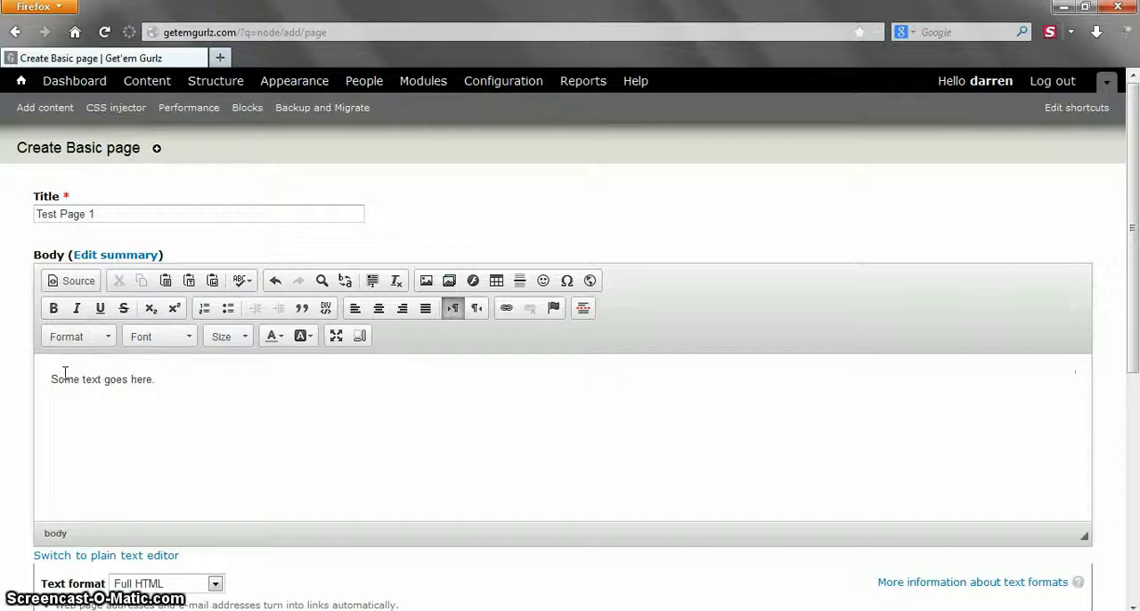
left_click(203, 380)
key("ctrl+a")
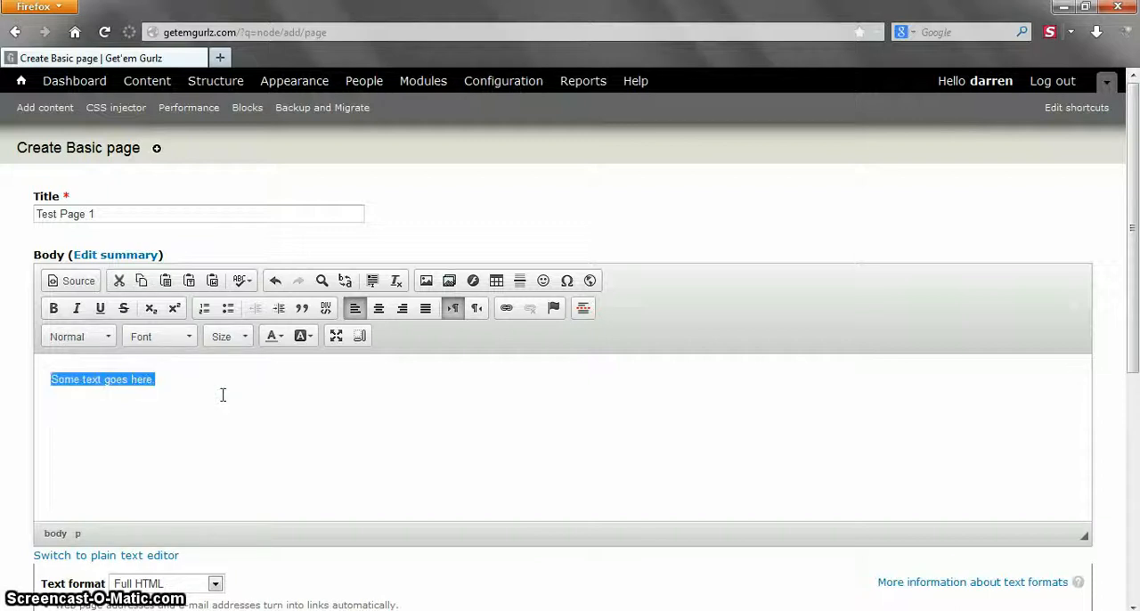
key("ctrl+c")
key("Right")
key("ctrl+v")
key("ctrl+v")
key("ctrl+v")
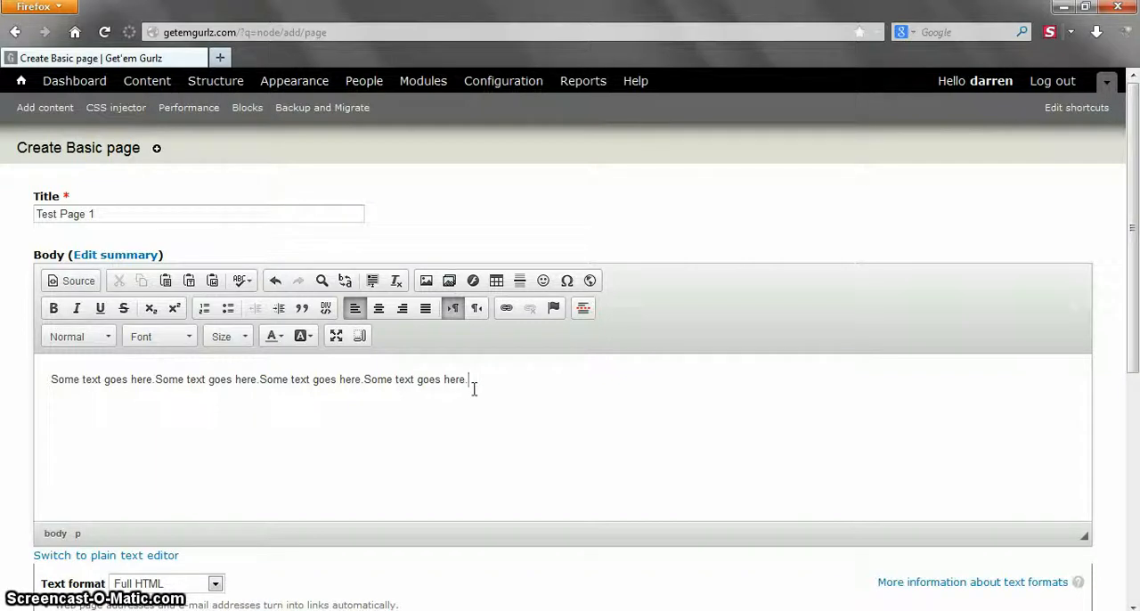
- Open the media browser from the body editor and view the local file chooser for uploads, closing it without choosing a file
left_click(451, 283)
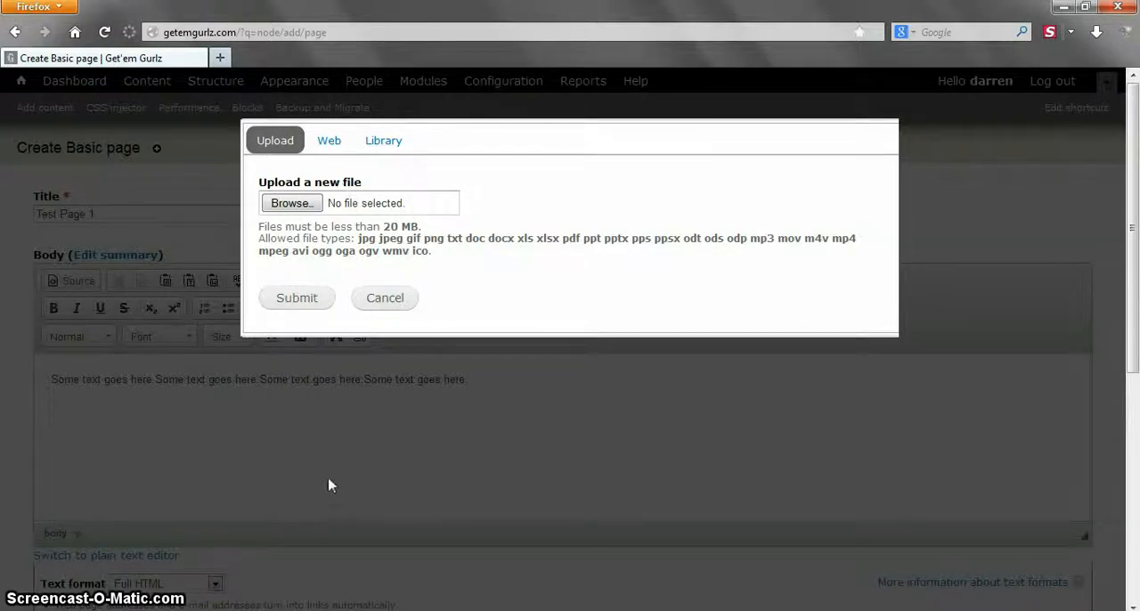
key("super")
left_click(491, 177)
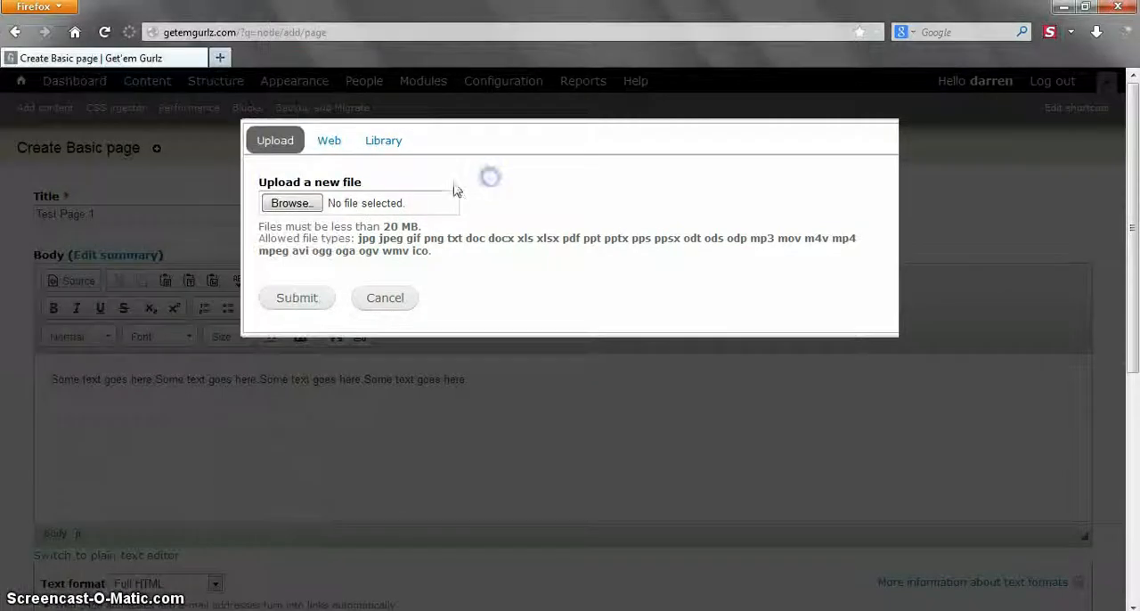
left_click(365, 203)
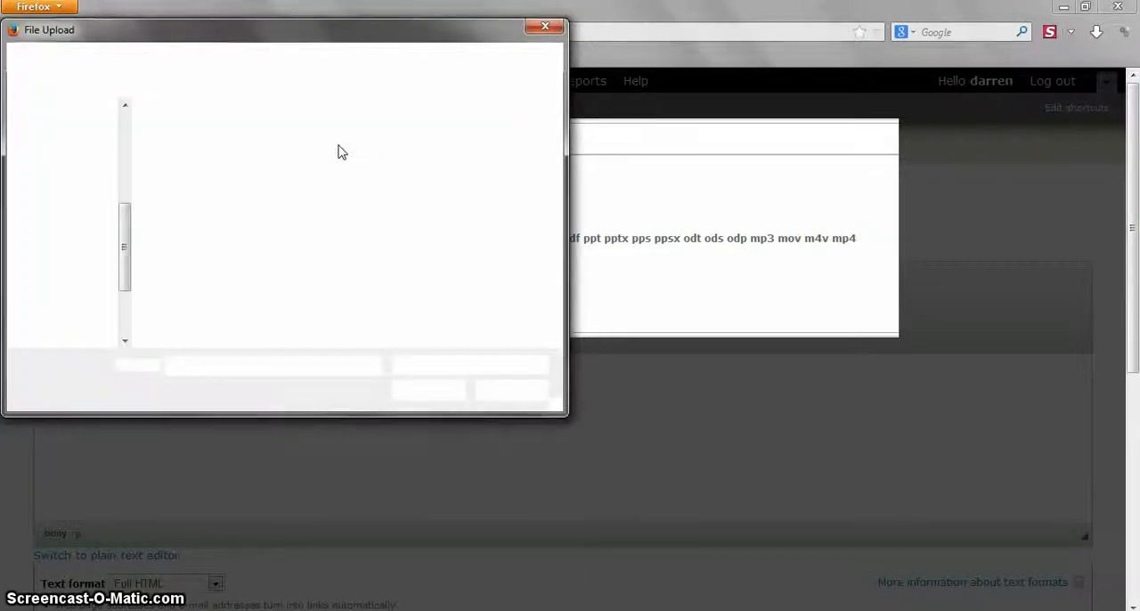
left_click(540, 36)
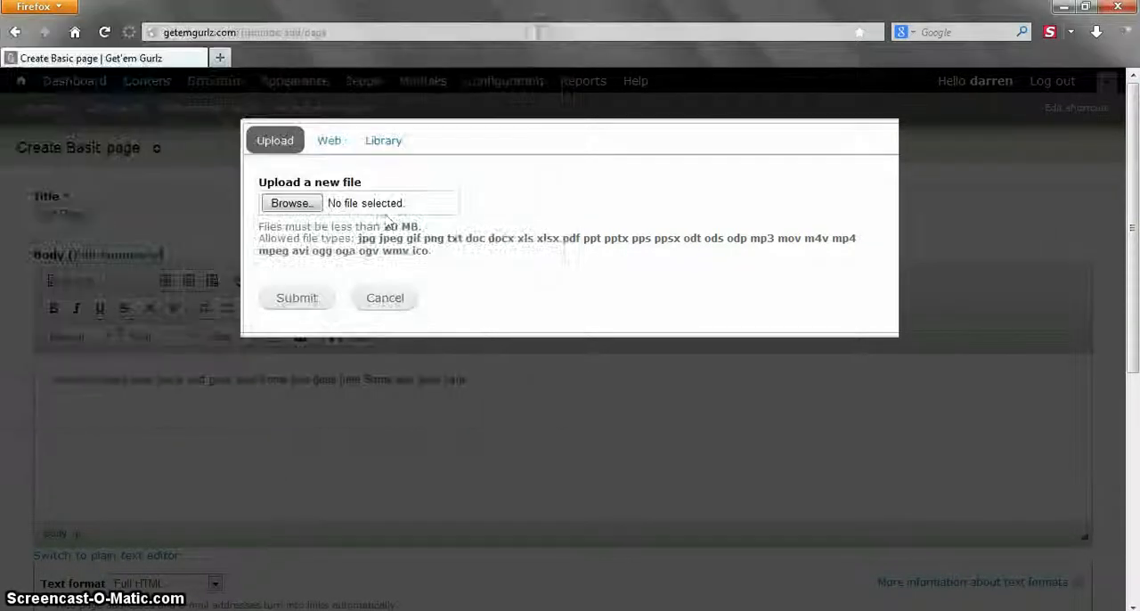
- View the media browser's web option for adding media by URL or embed code
left_click(329, 143)
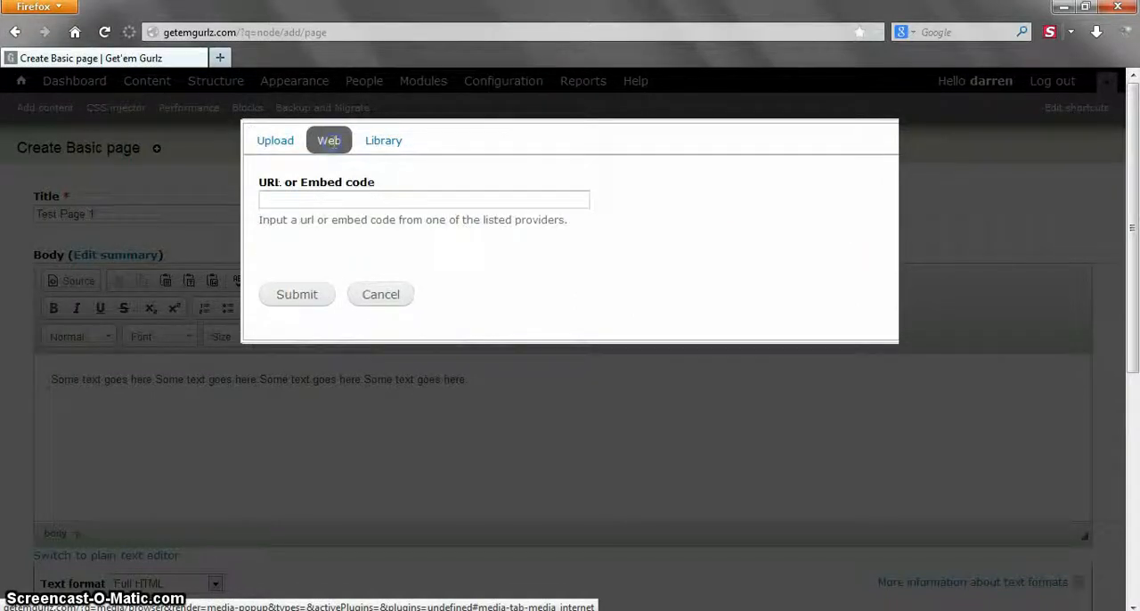
left_click(326, 199)
left_click_drag(334, 31, 168, 31)
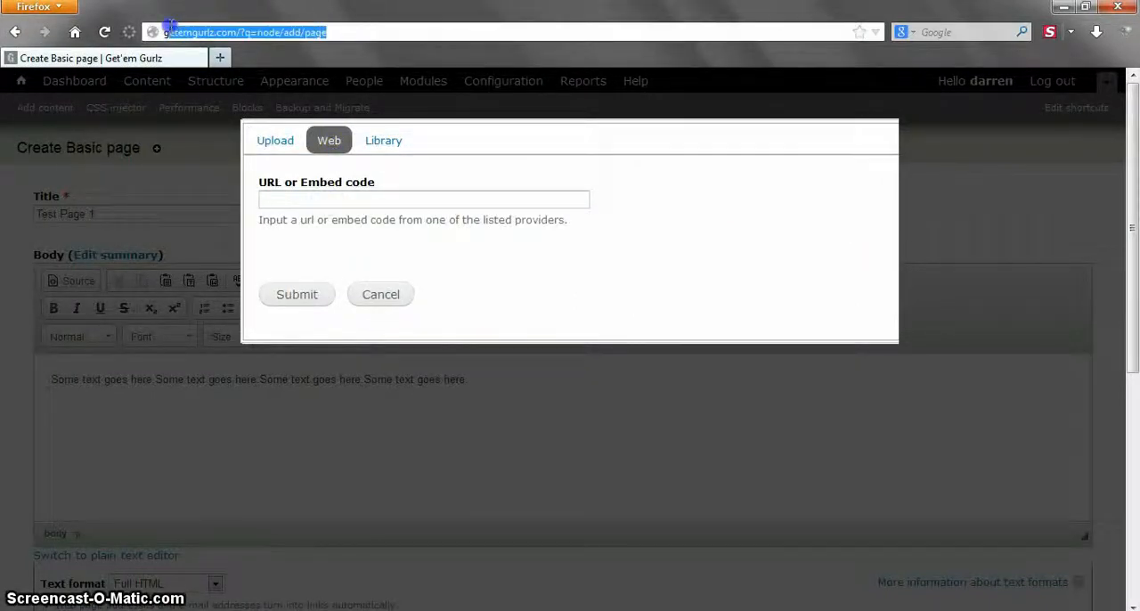
left_click(298, 200)
- Choose an existing image08.png from the media library and submit the selection
left_click(373, 141)
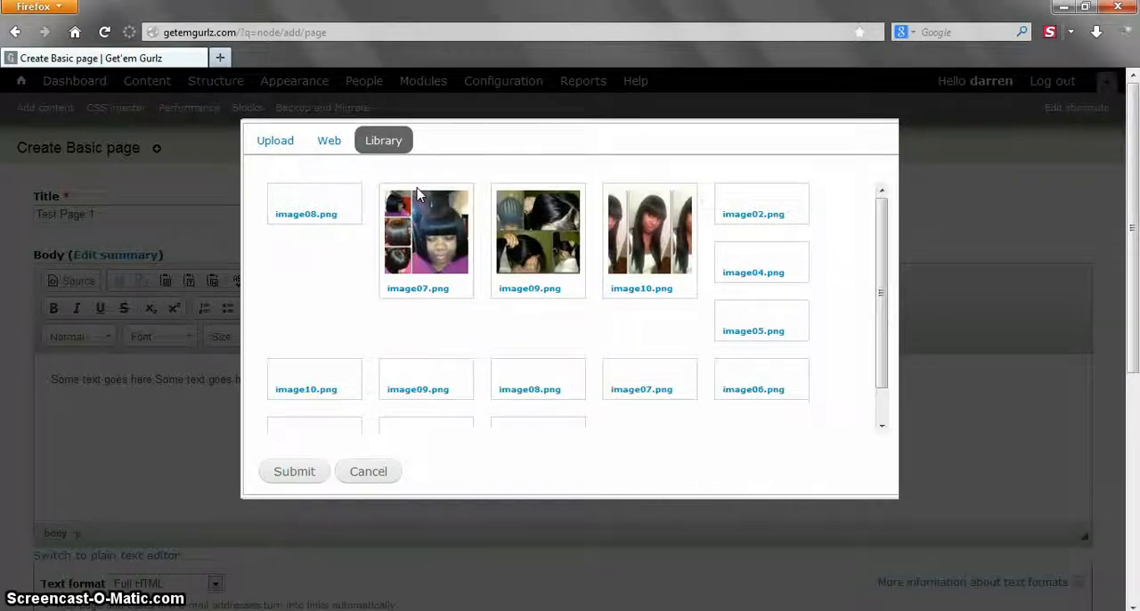
left_click_drag(883, 258, 879, 301)
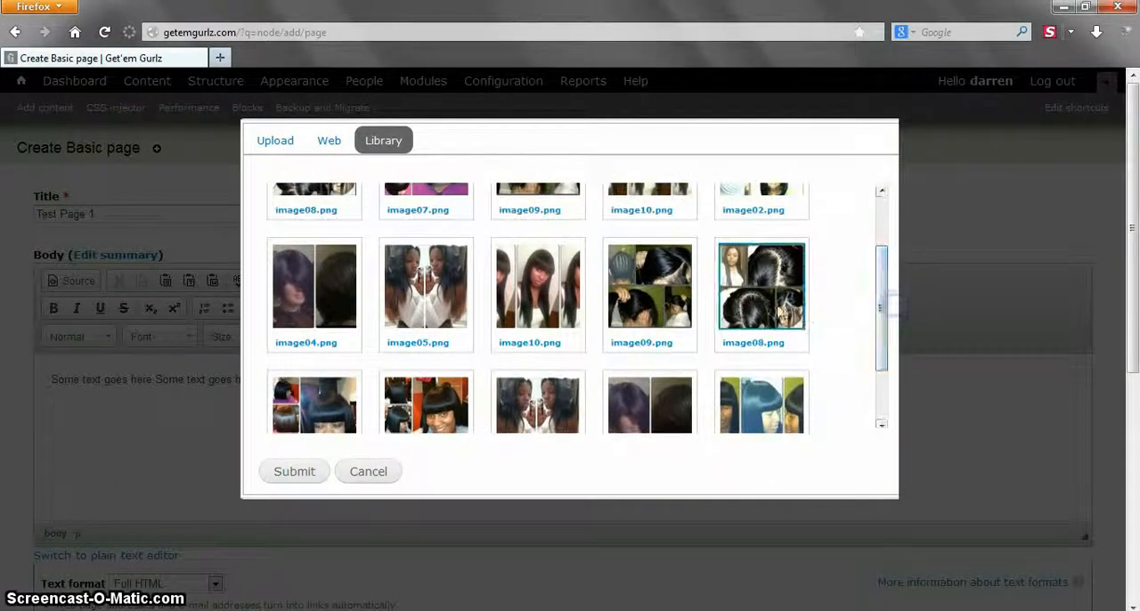
left_click(726, 298)
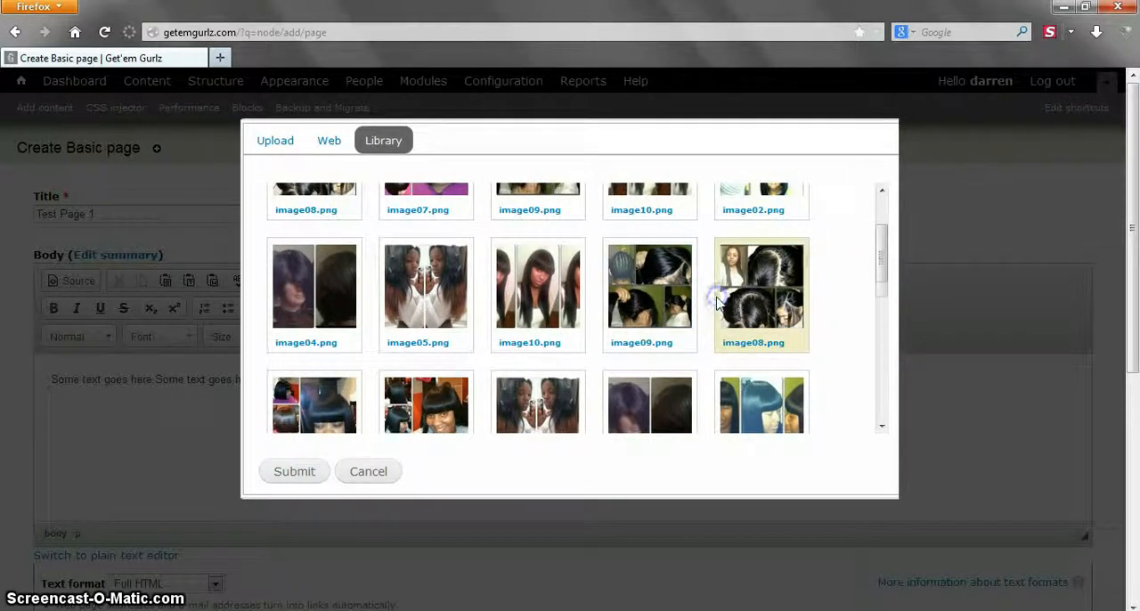
left_click(294, 471)
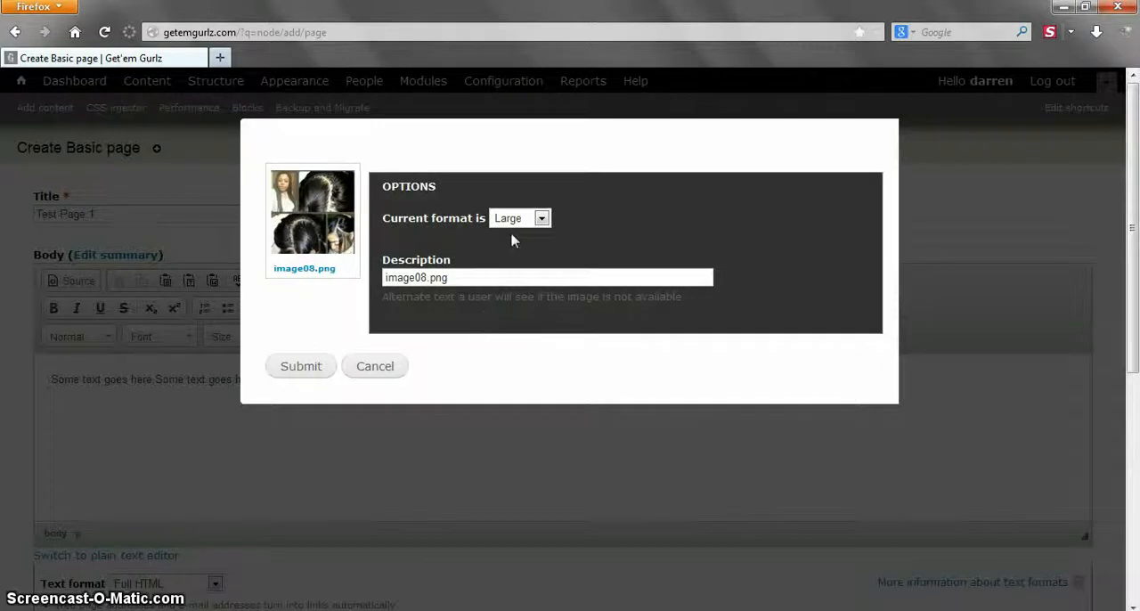
- Set the image's format to Preview and insert it into the body
left_click(540, 219)
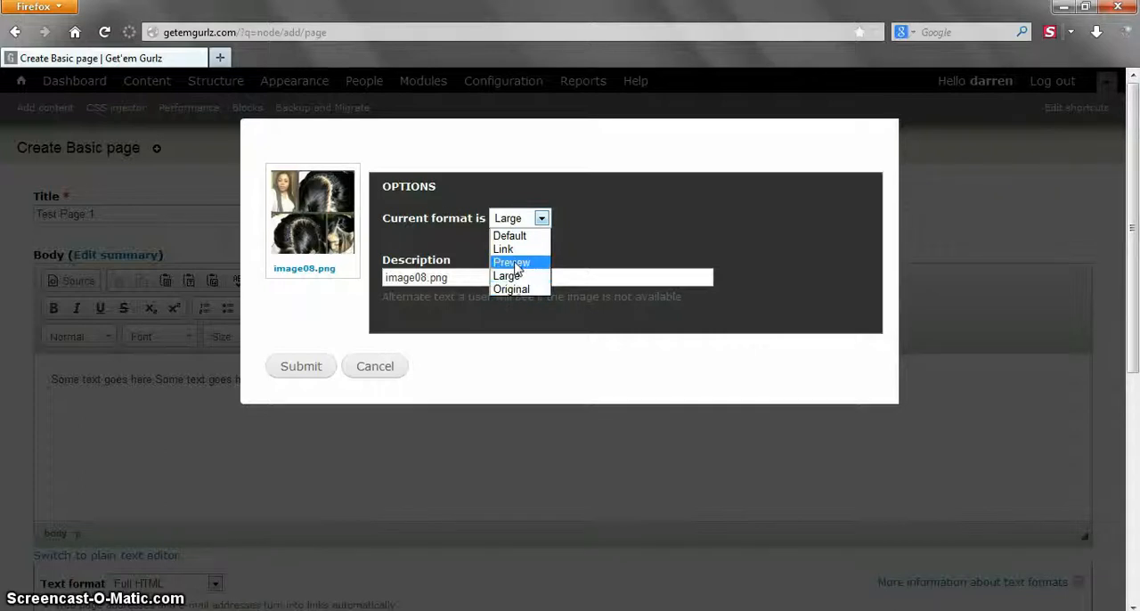
left_click(514, 263)
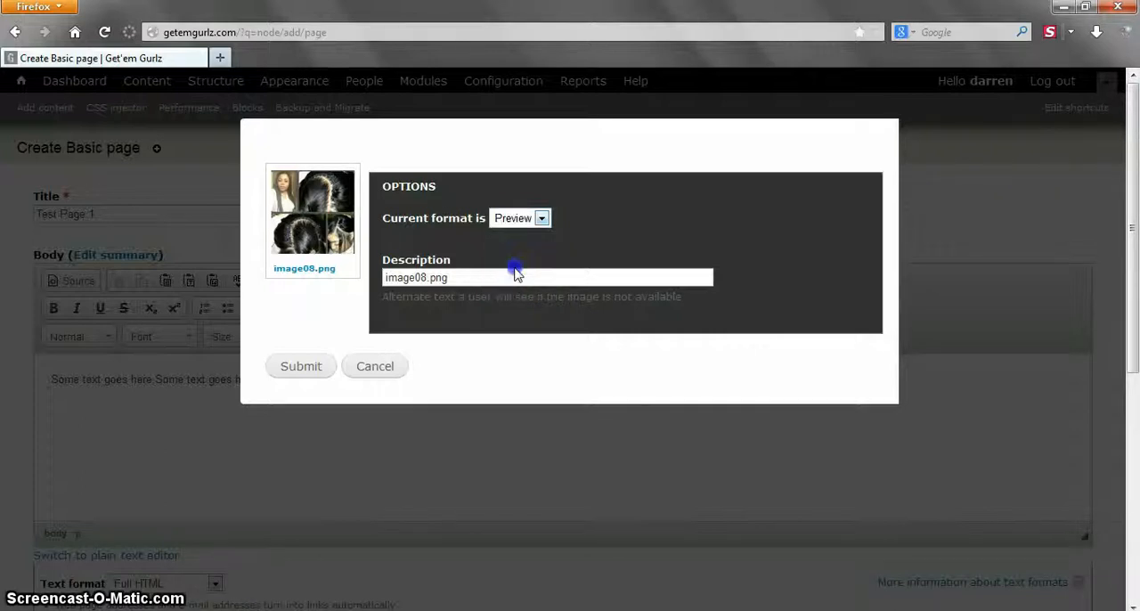
left_click(302, 367)
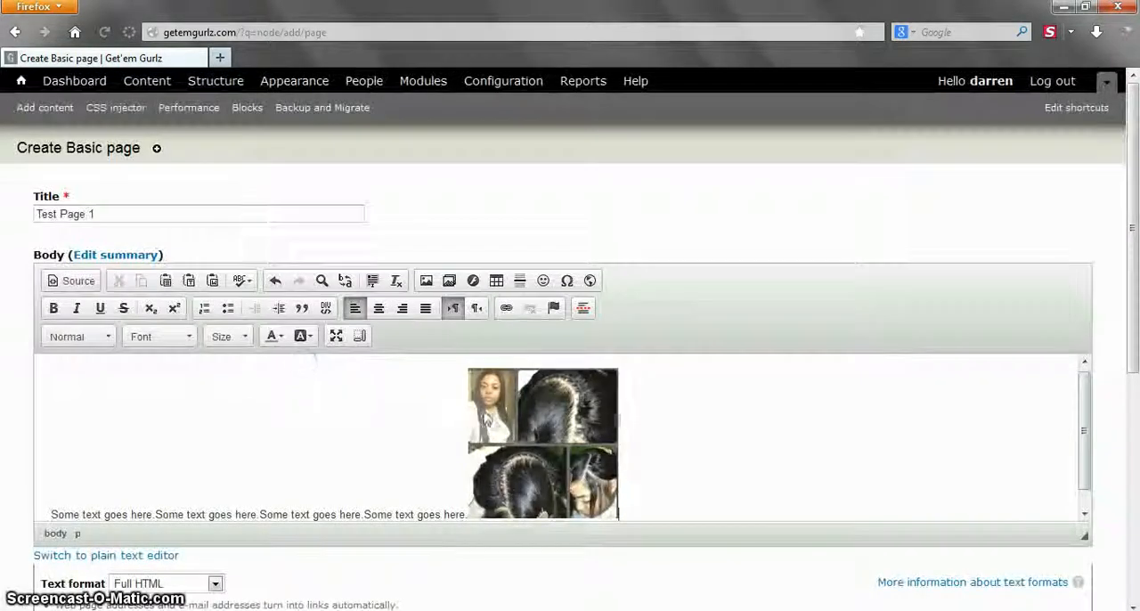
- Open the inserted image's properties and try widths of 90 and 250 with the aspect ratio locked
left_click(514, 424)
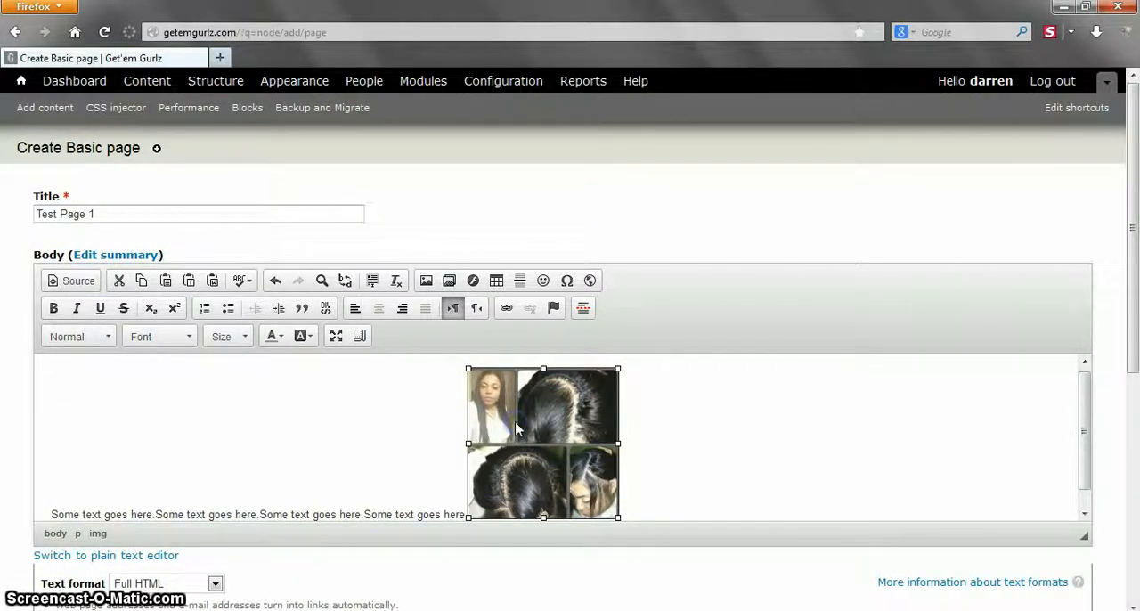
left_click(428, 284)
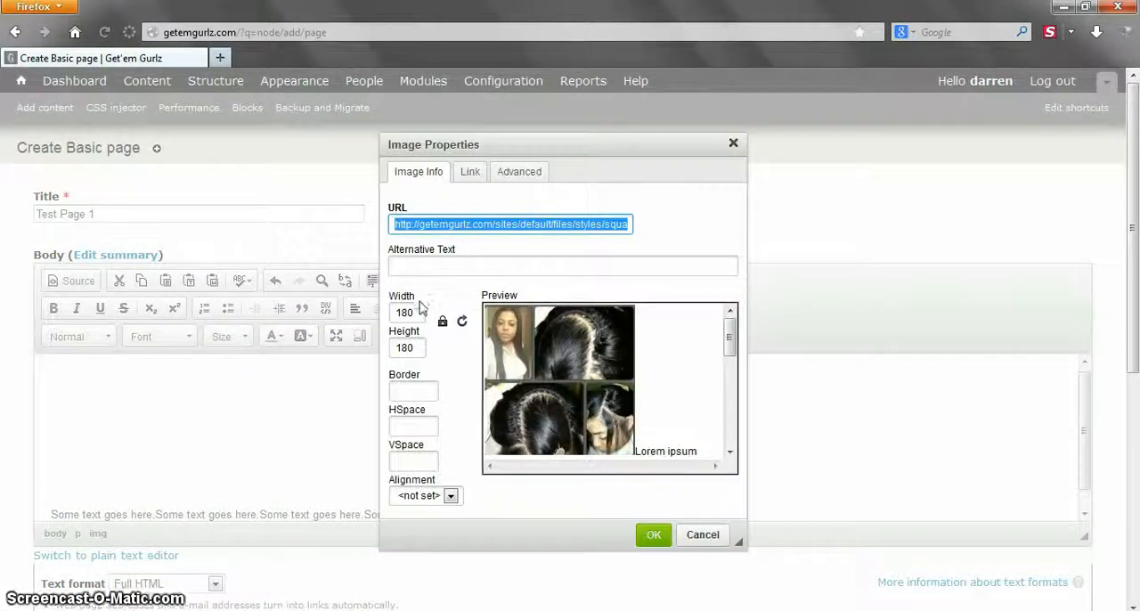
double_click(406, 312)
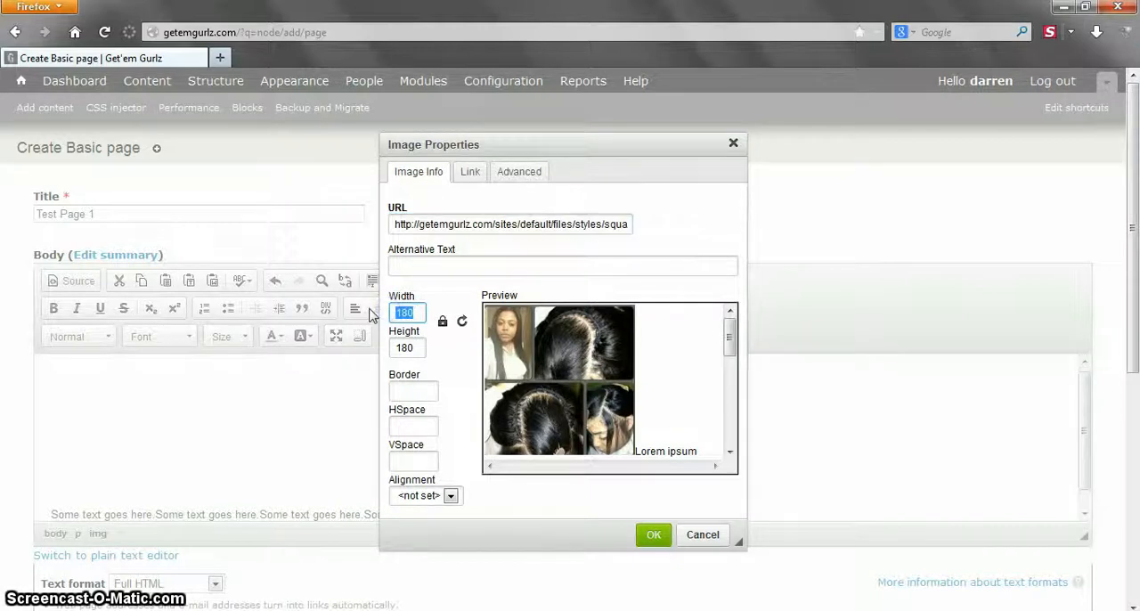
type("90")
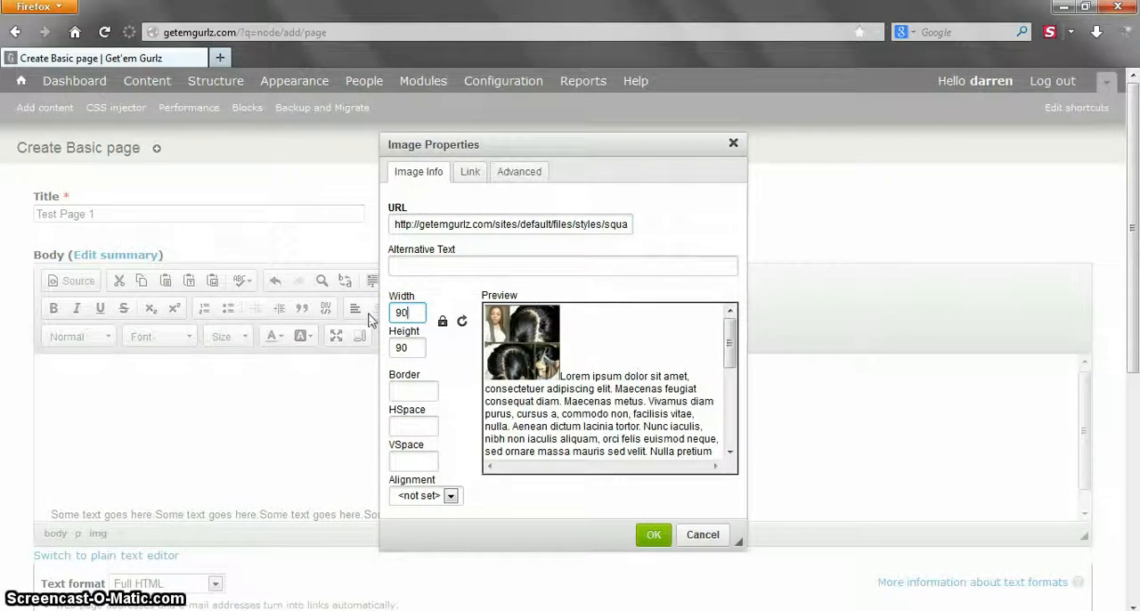
left_click(443, 323)
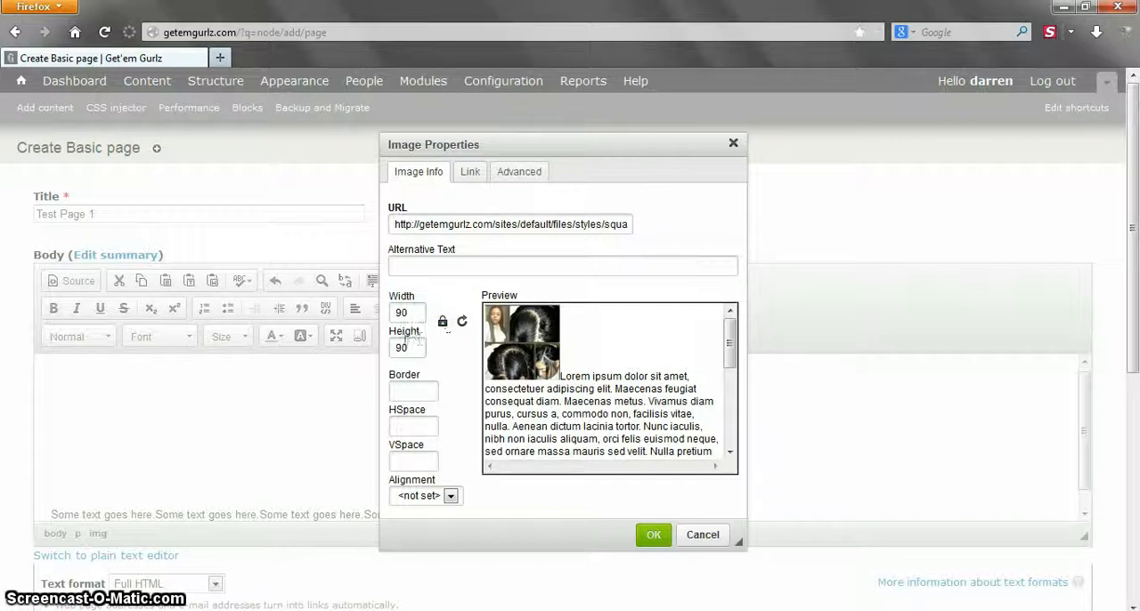
left_click_drag(413, 312, 379, 317)
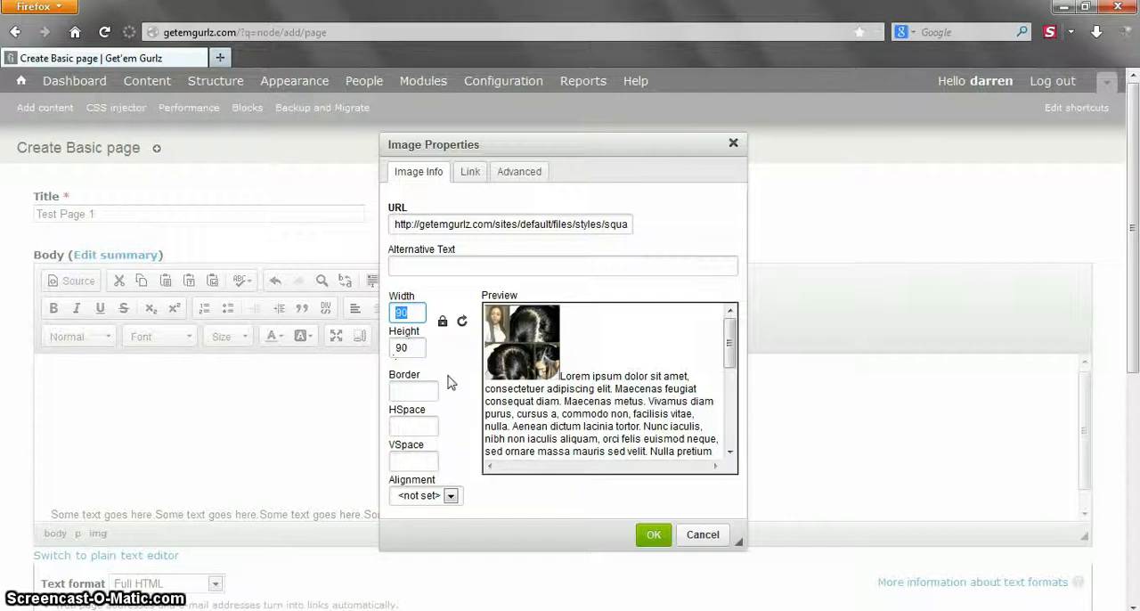
type("250")
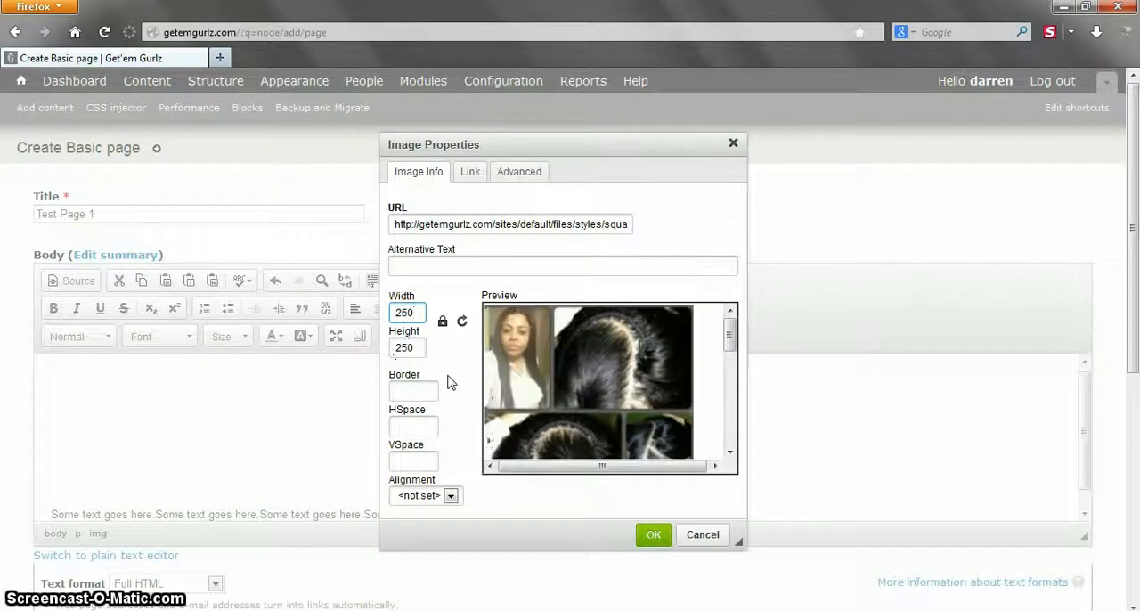
- Unlock the image's aspect ratio and set only the width to 90
left_click(444, 323)
left_click_drag(416, 313, 341, 326)
type("90")
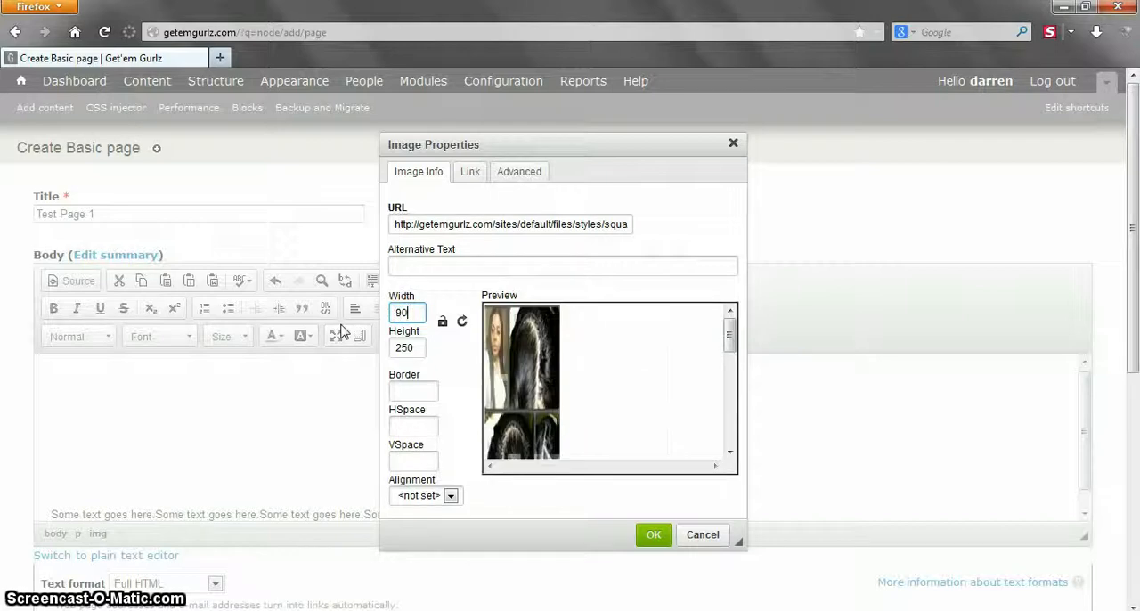
- Lock the image's aspect ratio again and set the width to 250
left_click(443, 322)
double_click(405, 313)
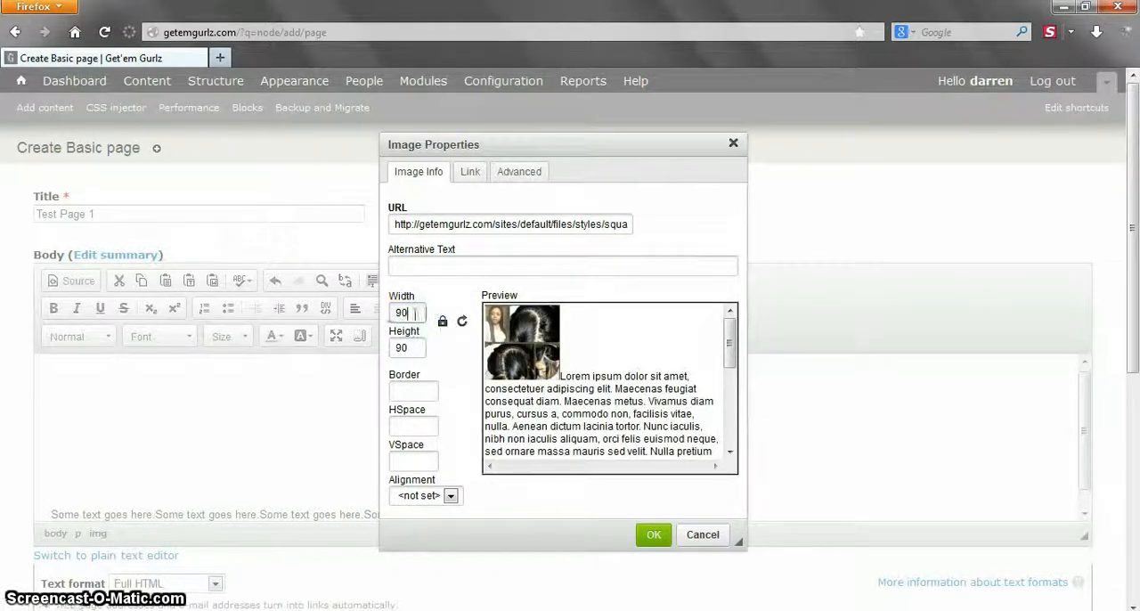
type("2")
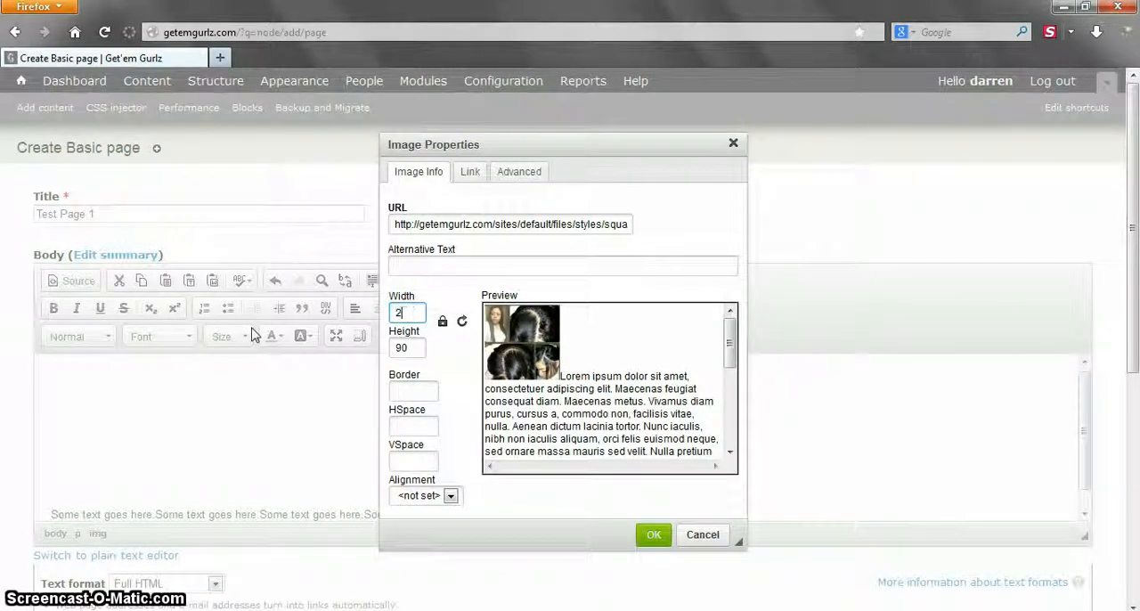
type("50")
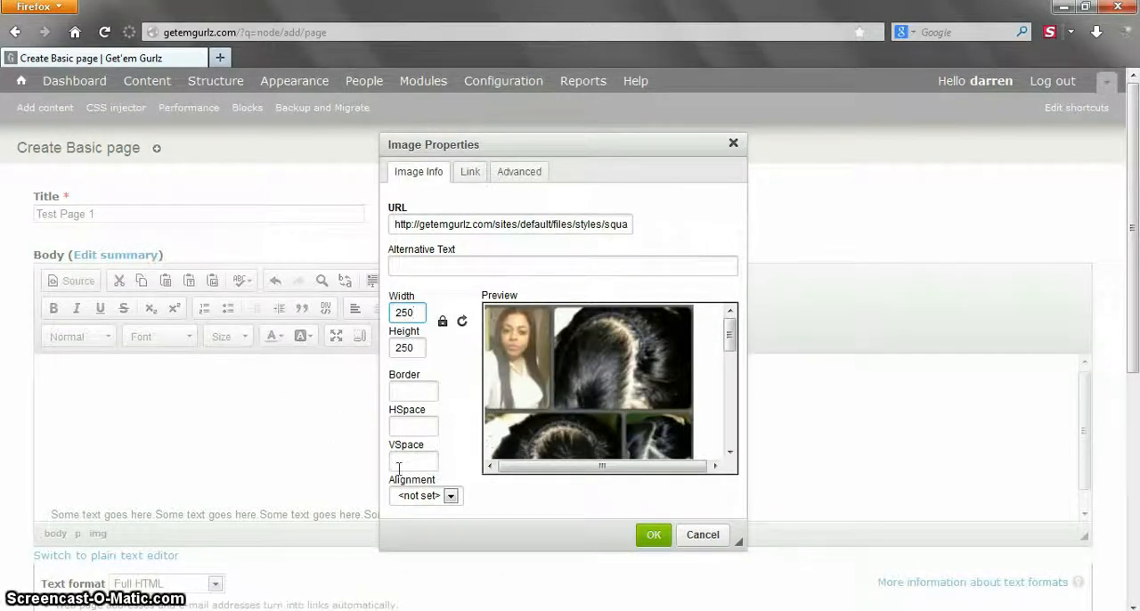
- Set the image's alignment to Right, apply the image properties, and return to the body text
left_click(419, 496)
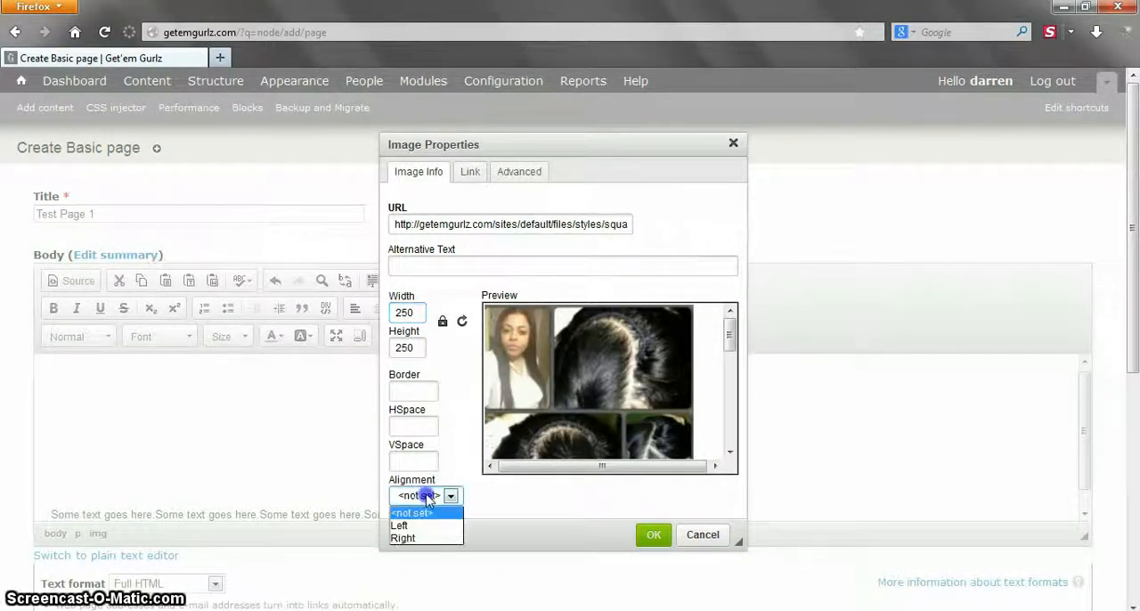
left_click(413, 538)
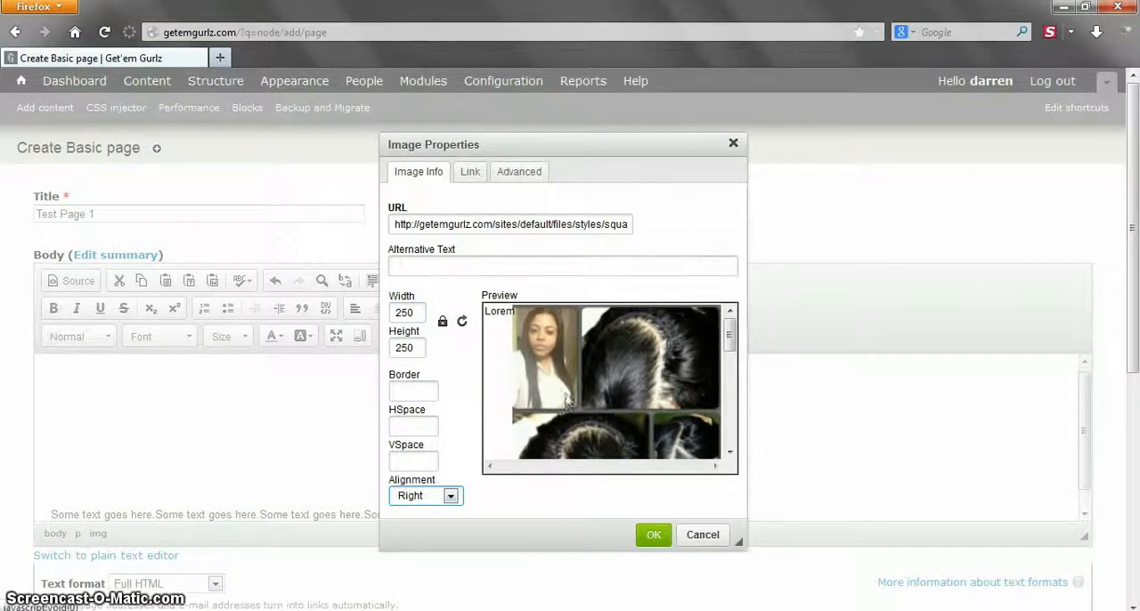
left_click(667, 537)
left_click(741, 444)
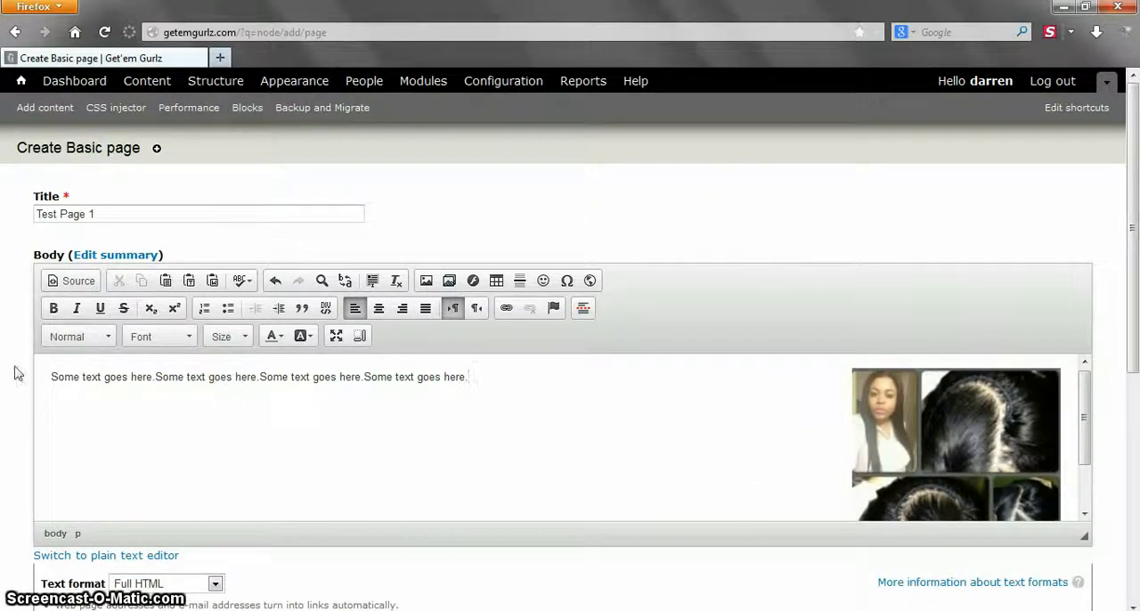
- Save the new Test Page 1 and check the published page and the Get'em Gurlz Stylz submenu
scroll(26, 362, "down", 4)
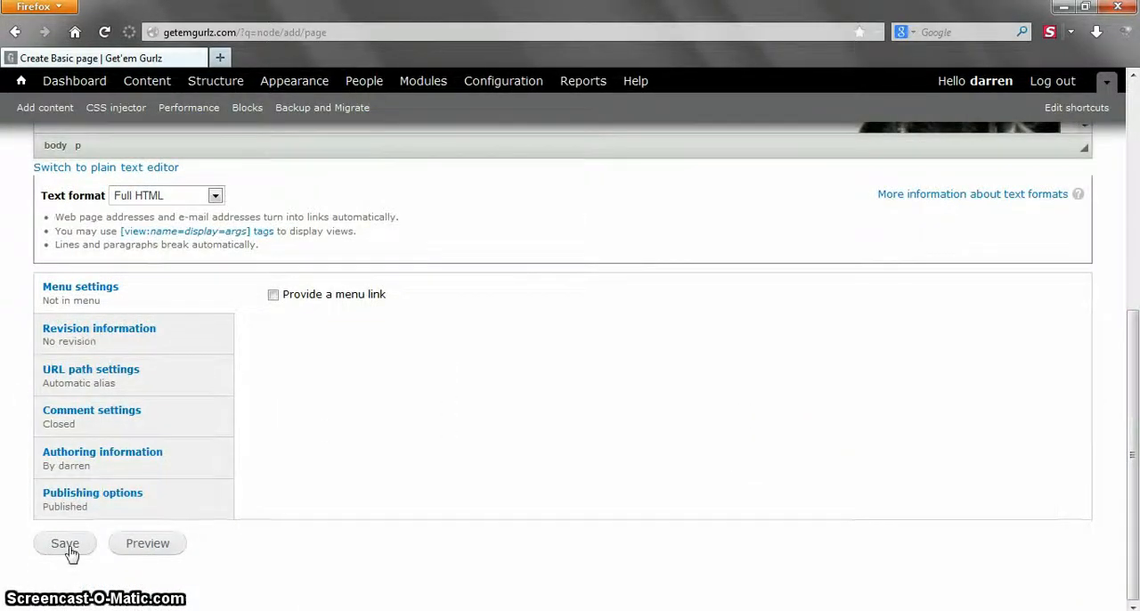
left_click(65, 544)
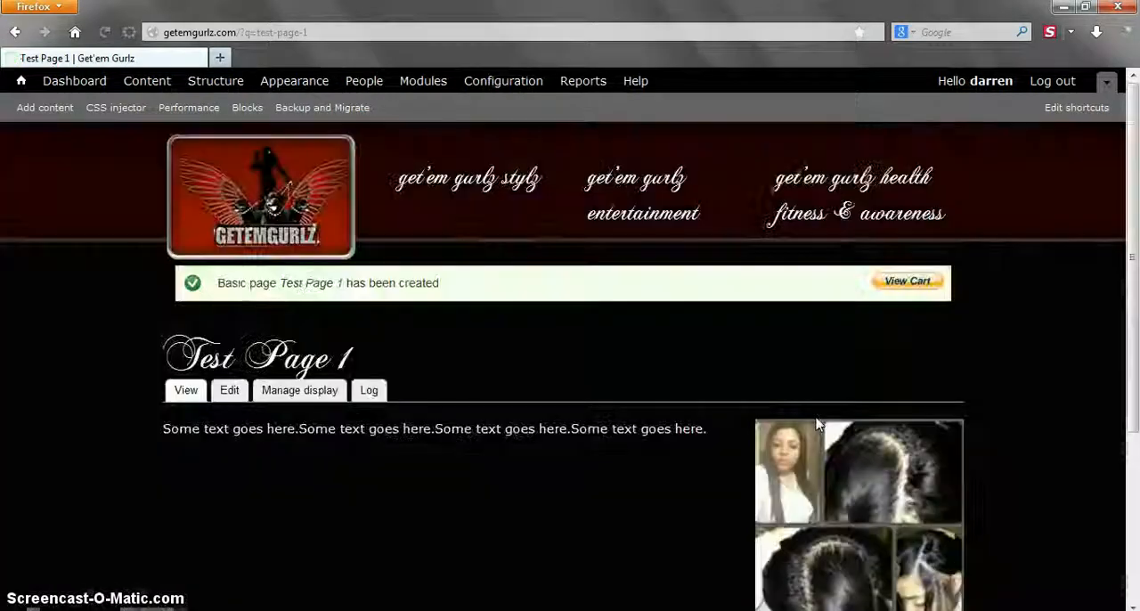
scroll(561, 392, "down", 2)
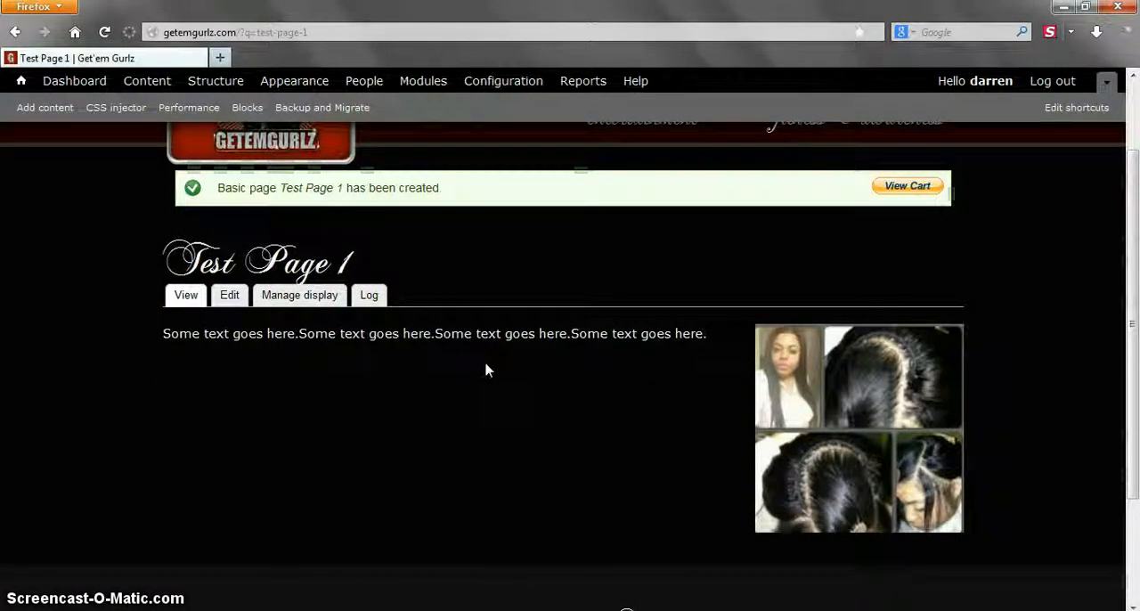
scroll(486, 369, "up", 2)
mouse_move(475, 178)
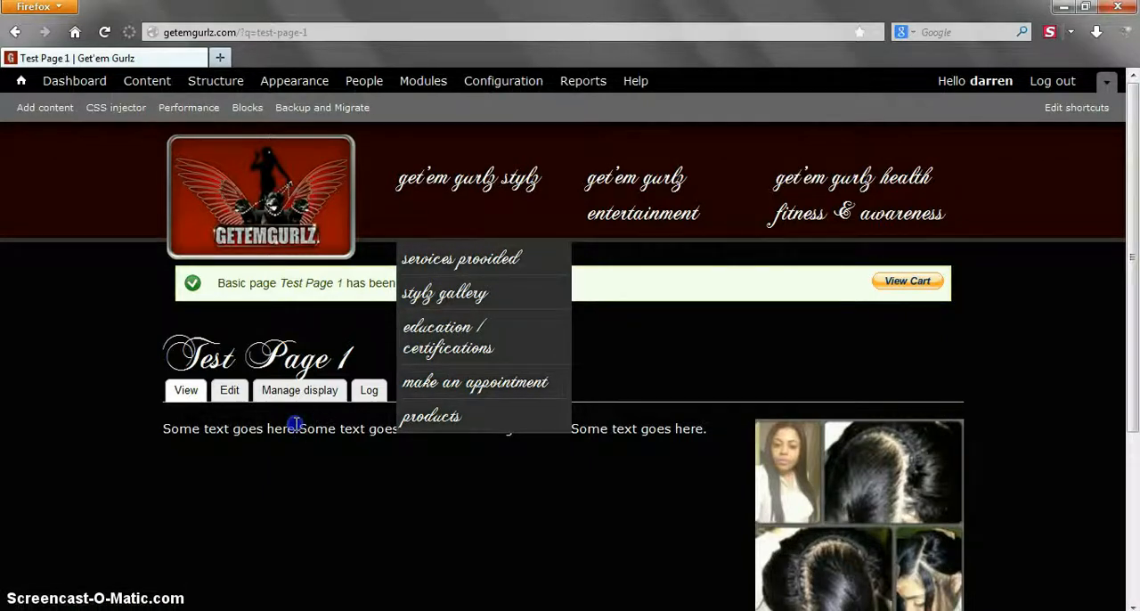
- Reopen Test Page 1 for editing and provide a menu link titled "Test Page 1"
left_click(231, 394)
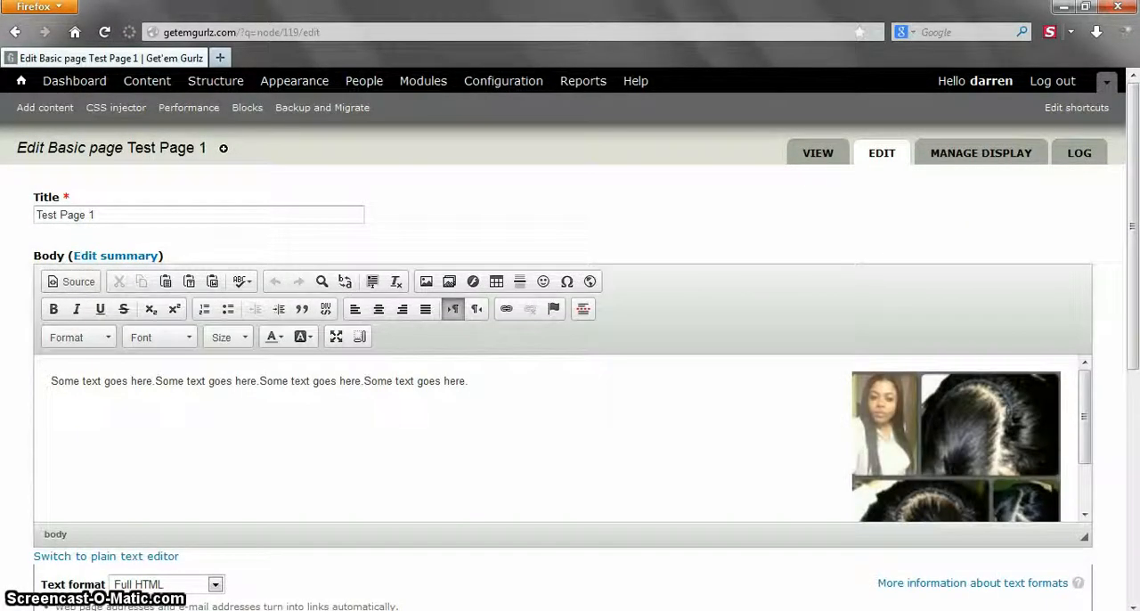
scroll(12, 310, "down", 5)
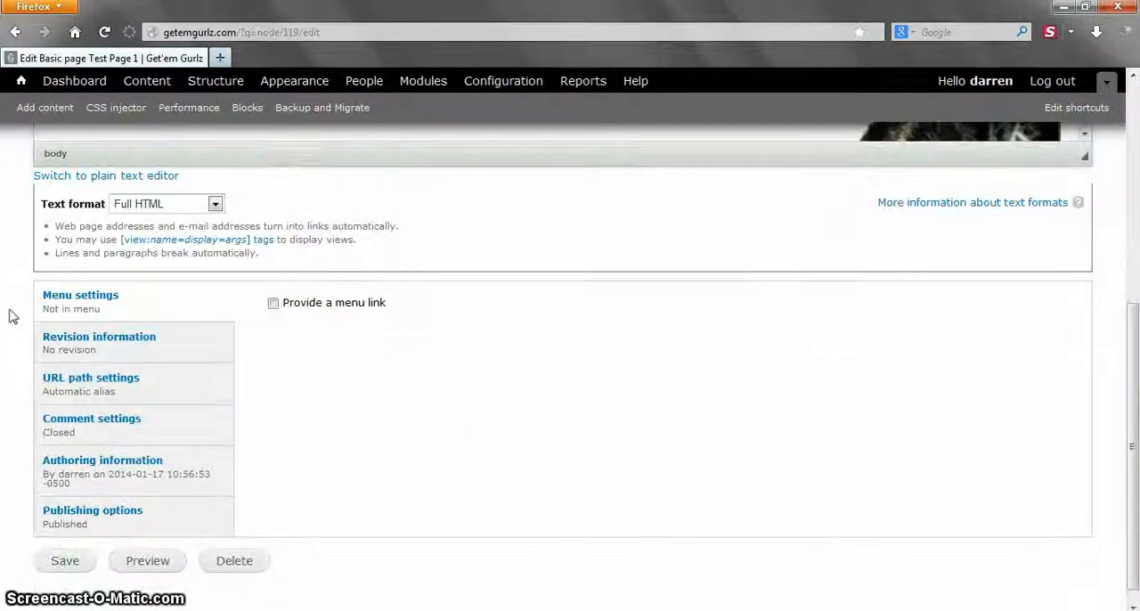
left_click(274, 304)
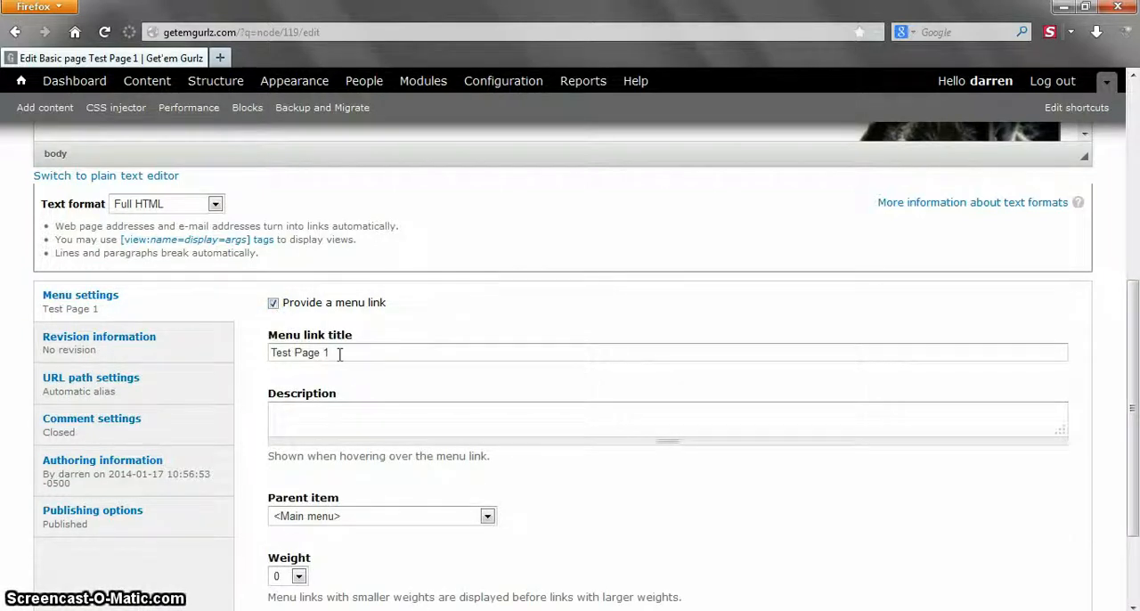
left_click_drag(338, 353, 227, 357)
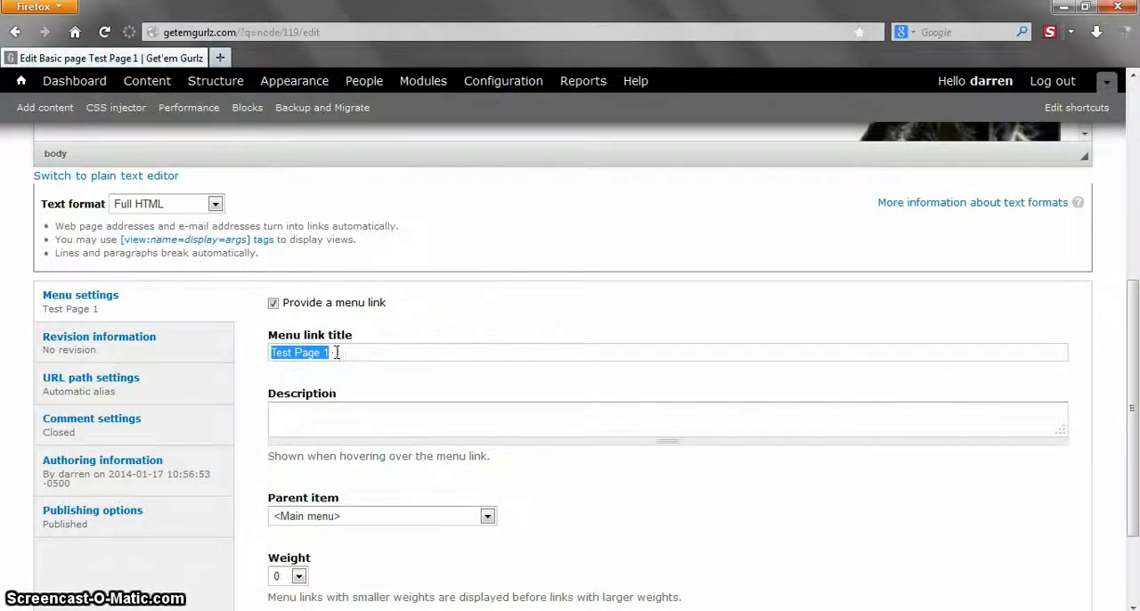
scroll(343, 436, "down", 2)
- Set the menu link's parent item to Services Provided, save the page, and check the site menu
left_click(352, 420)
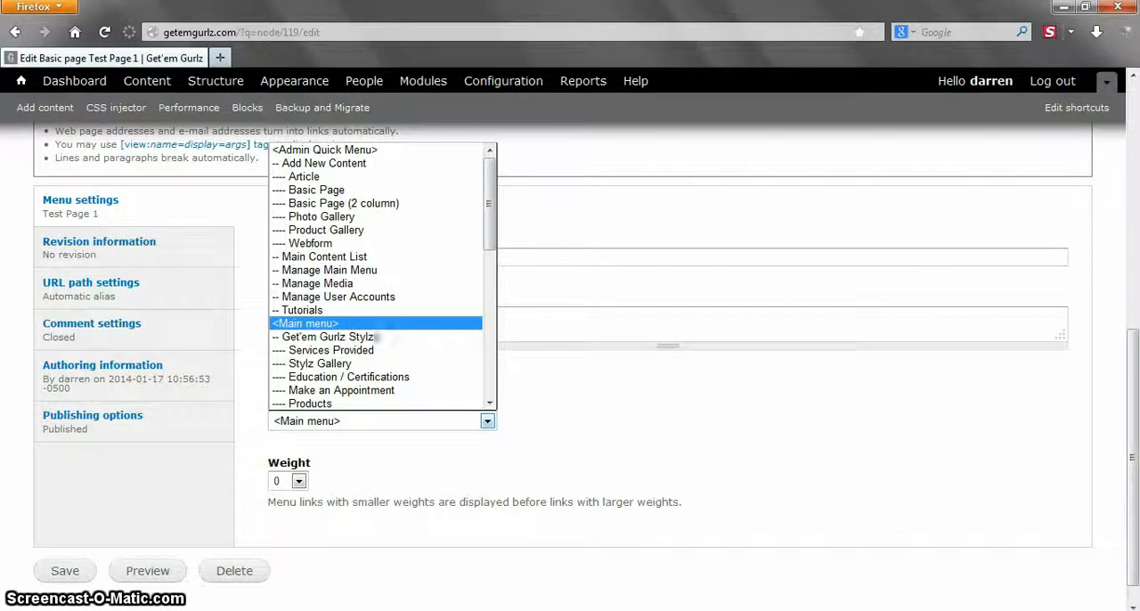
left_click_drag(492, 223, 492, 261)
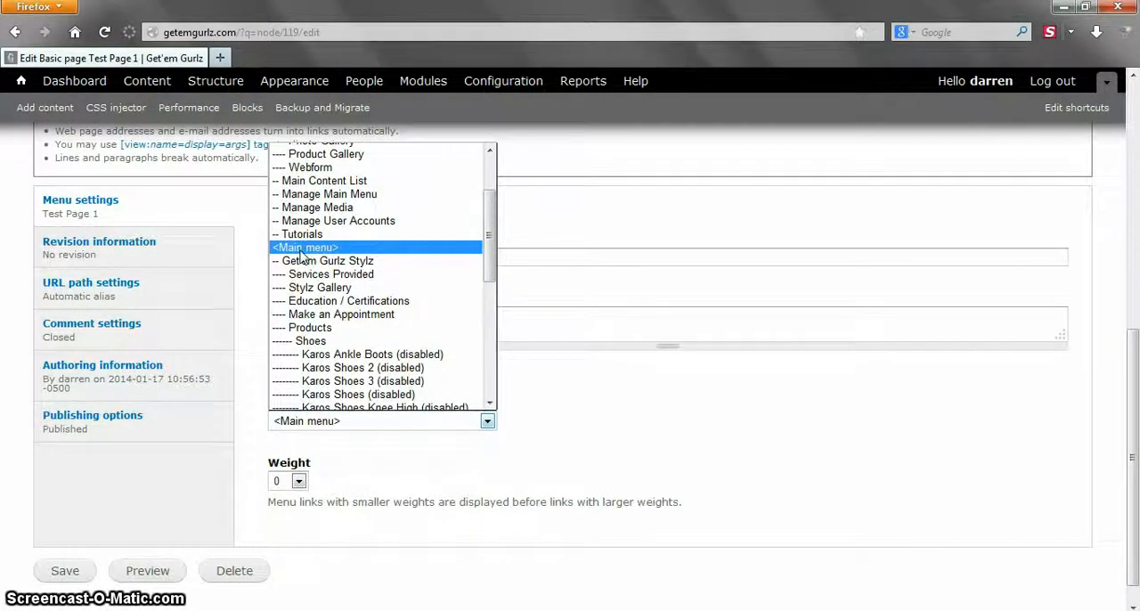
left_click(364, 274)
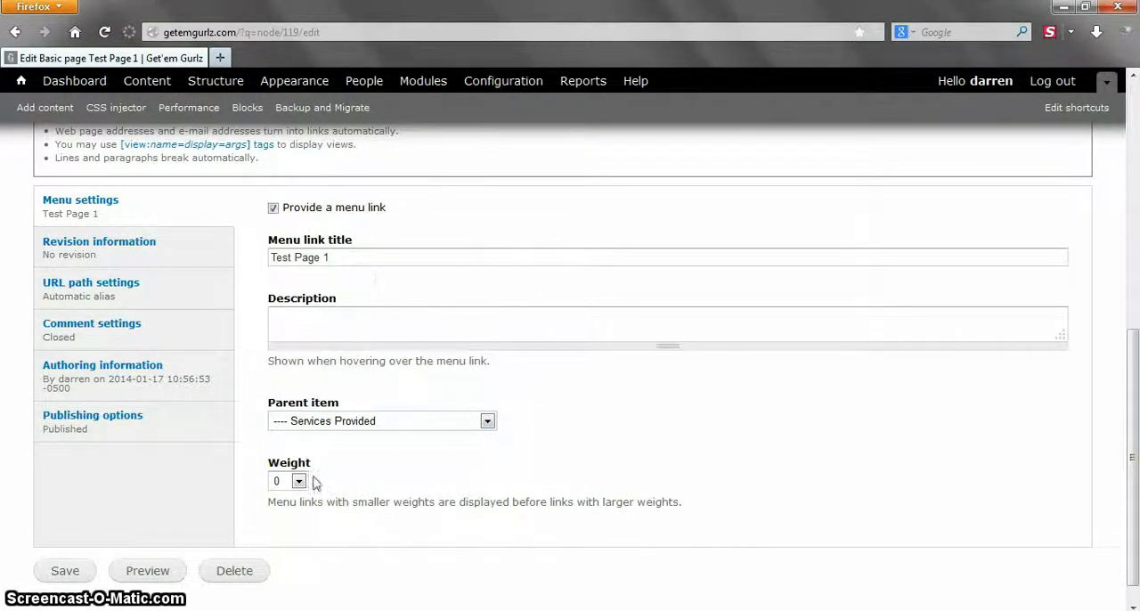
left_click(64, 570)
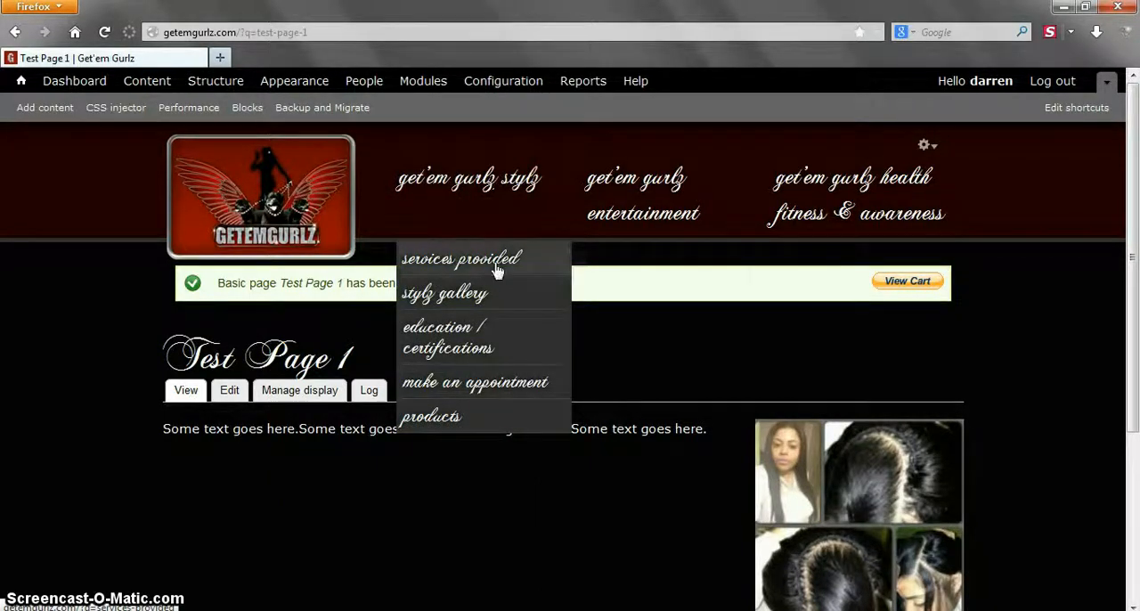
mouse_move(499, 265)
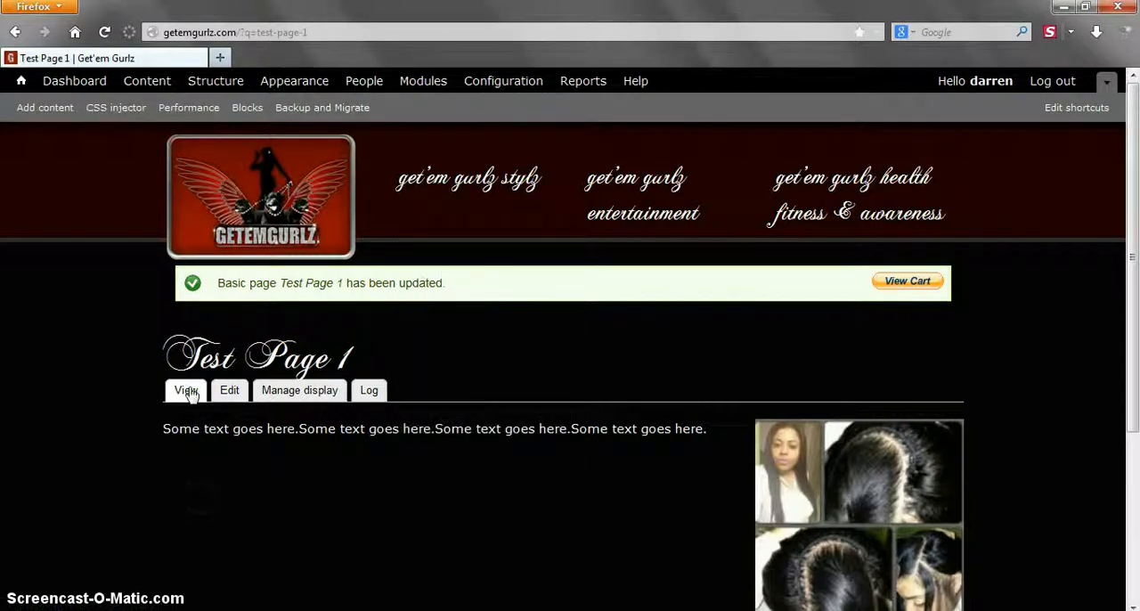
- Create another Basic Page titled "Test Page 2" with the body text "asdasfas"
left_click(962, 88)
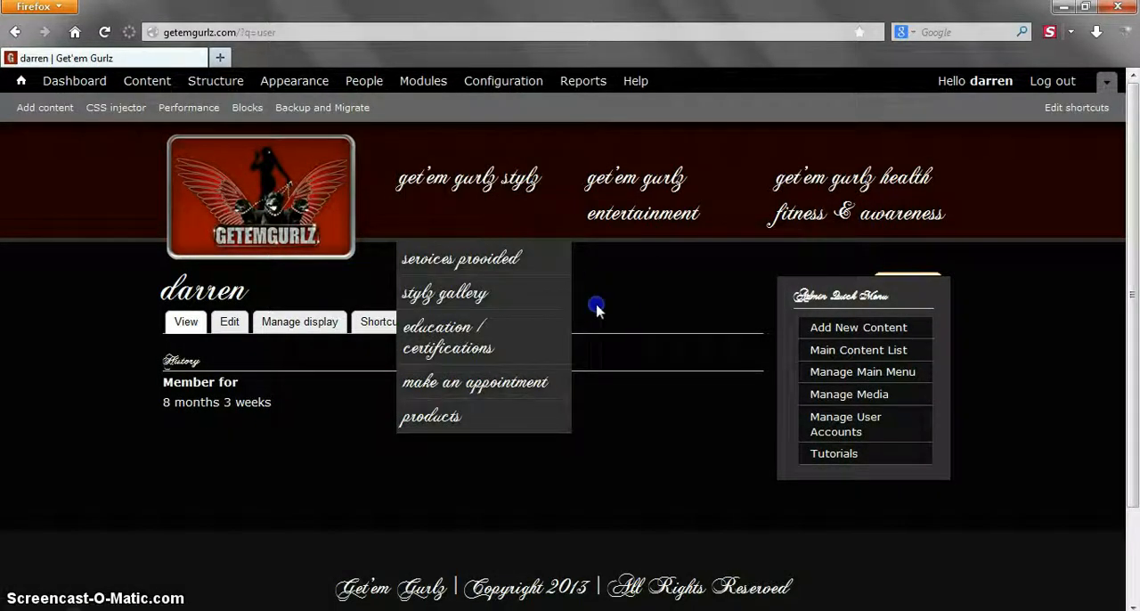
mouse_move(859, 327)
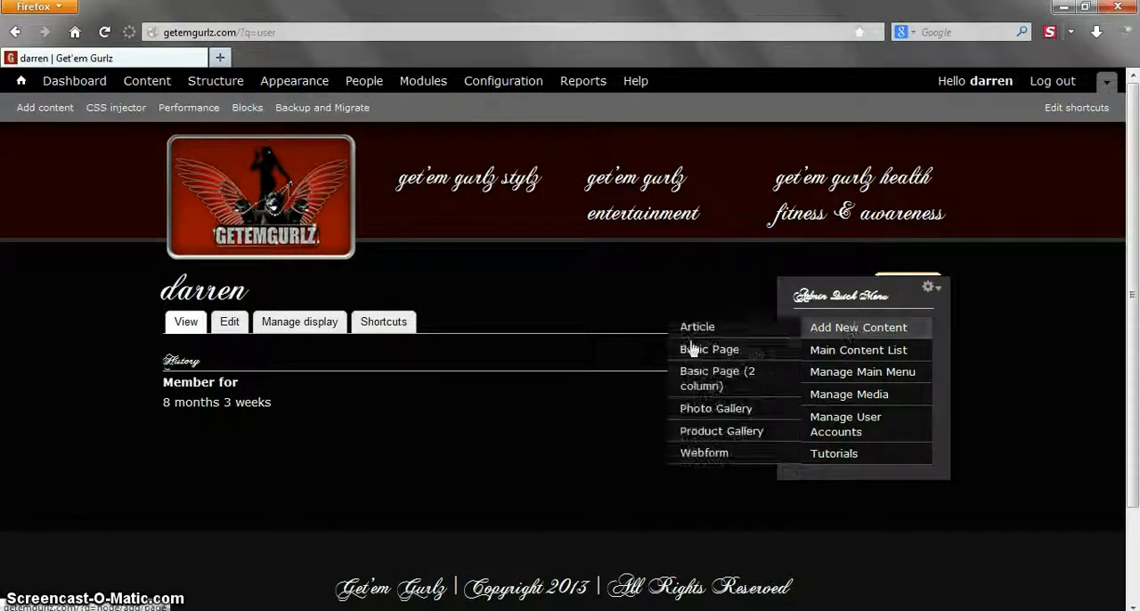
left_click(694, 350)
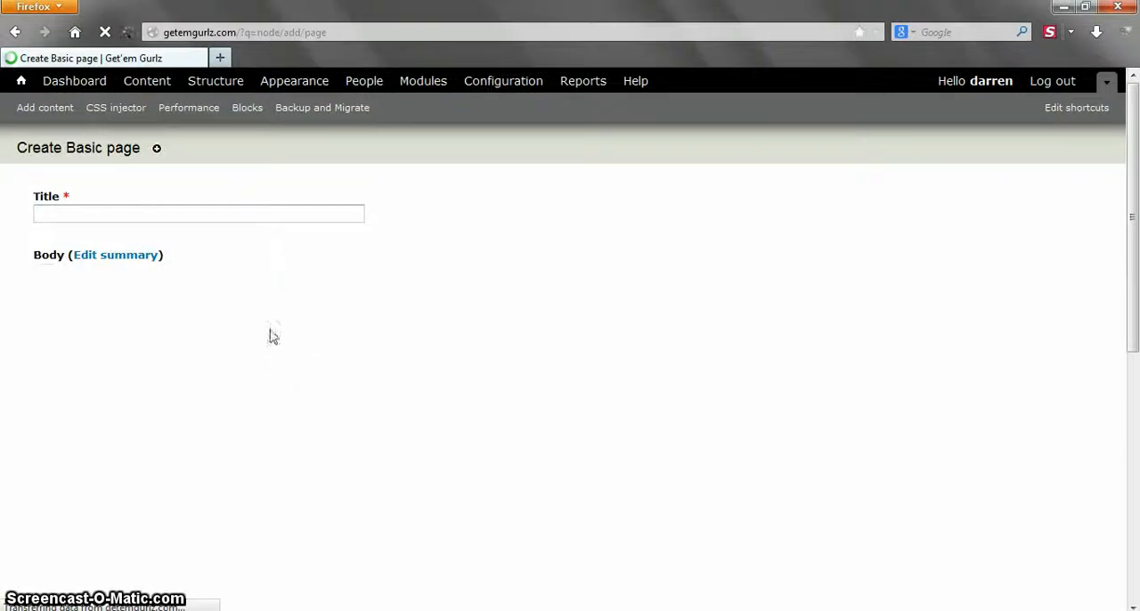
left_click(178, 219)
type("Test")
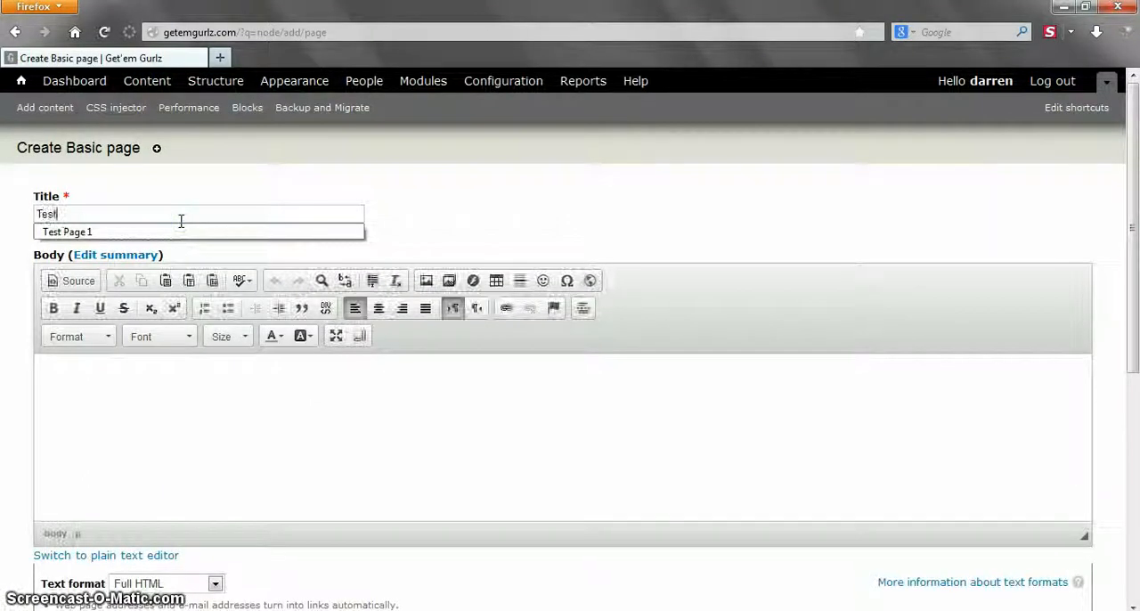
type(" Page 2")
left_click(117, 412)
type("asdfasdf")
scroll(117, 413, "down", 5)
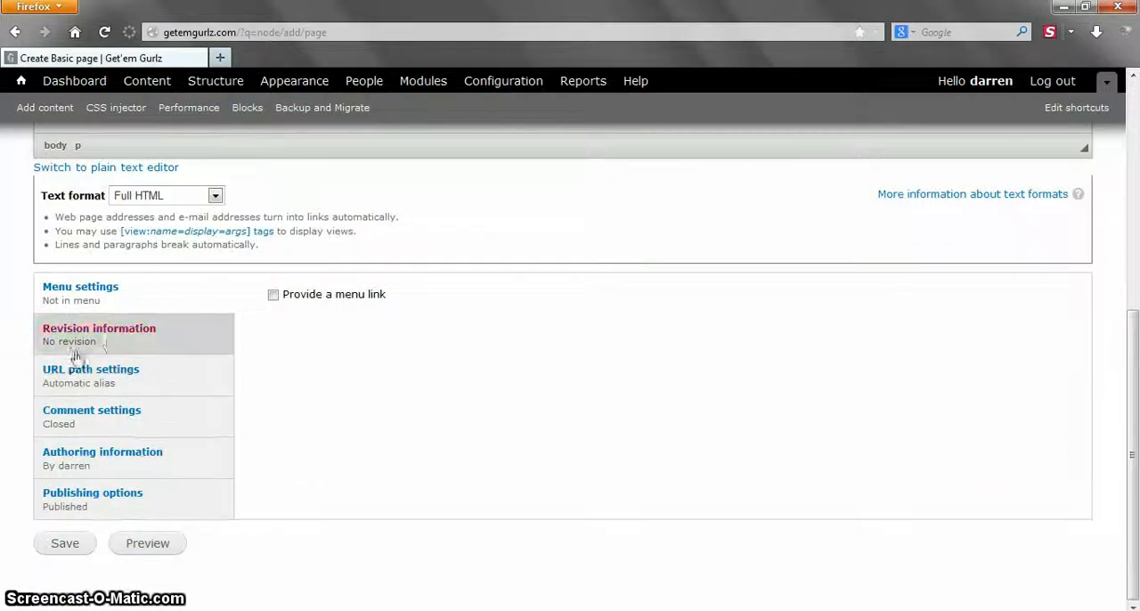
- Provide a menu link for Test Page 2 under Services Provided, save the page, and check the submenu
left_click(273, 295)
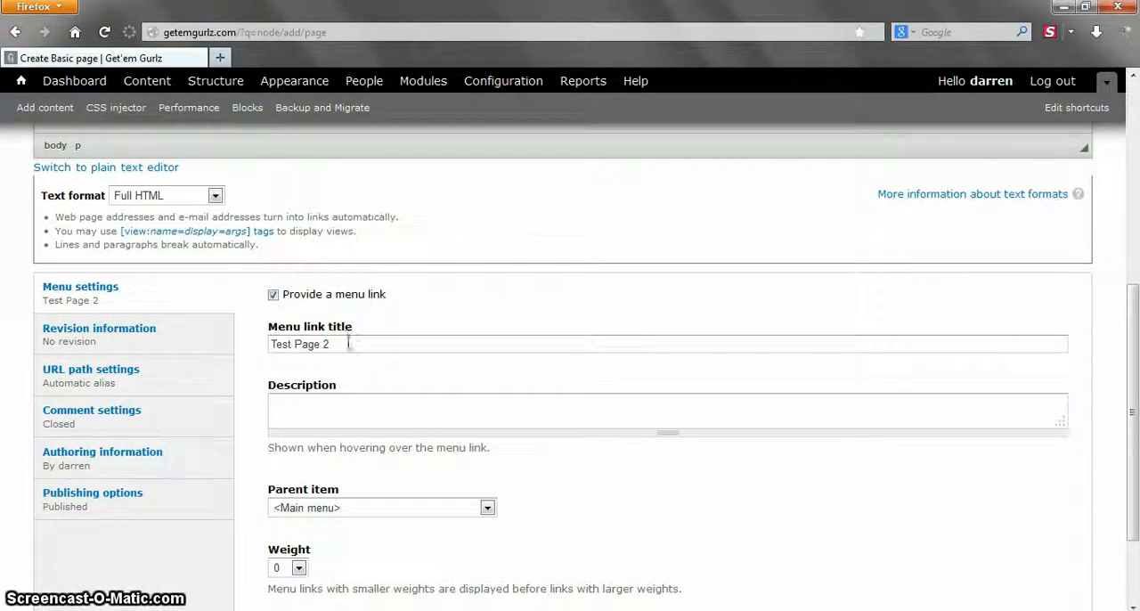
scroll(351, 463, "down", 3)
left_click(372, 393)
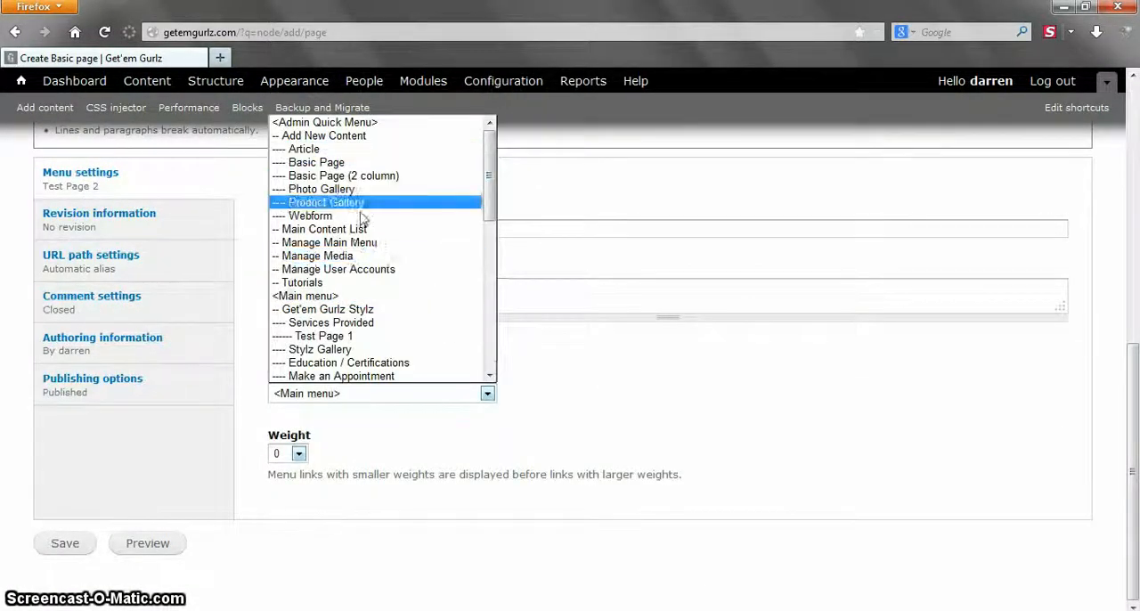
left_click(361, 323)
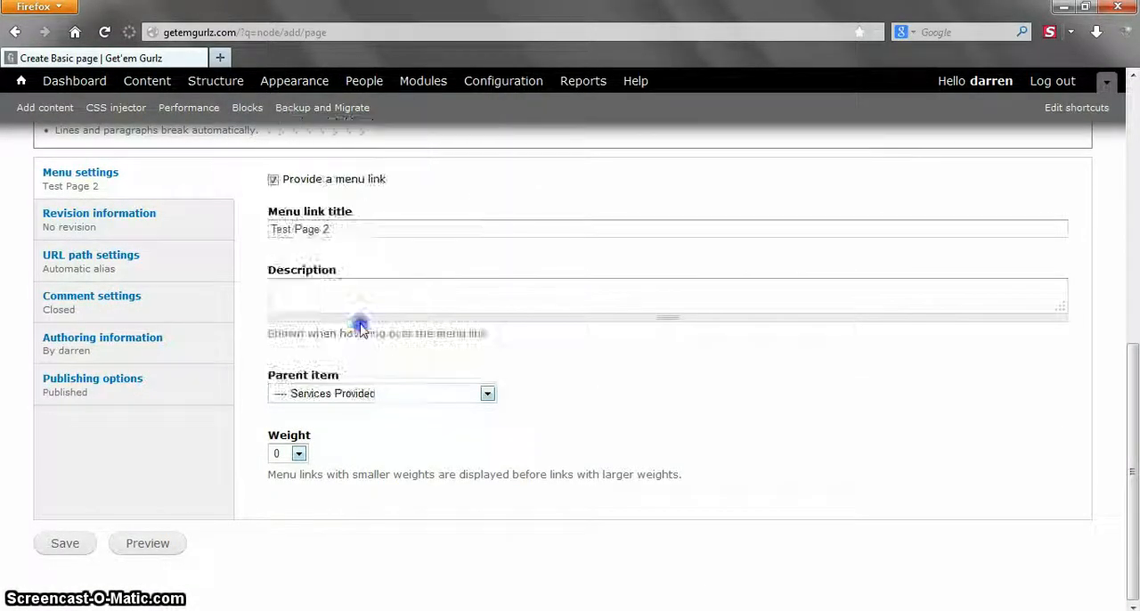
left_click(71, 541)
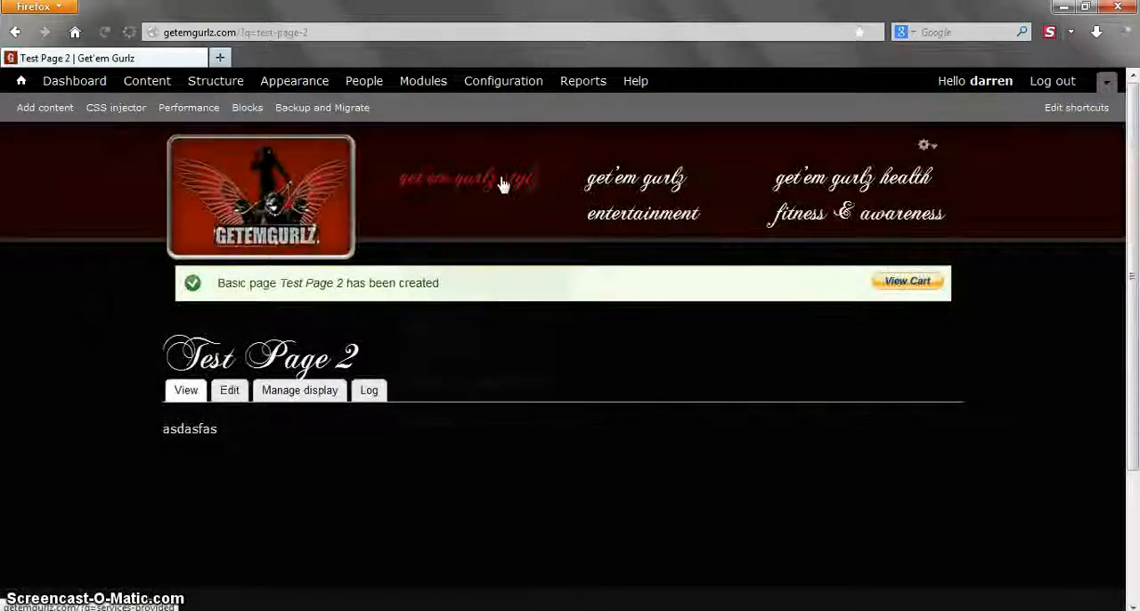
mouse_move(499, 183)
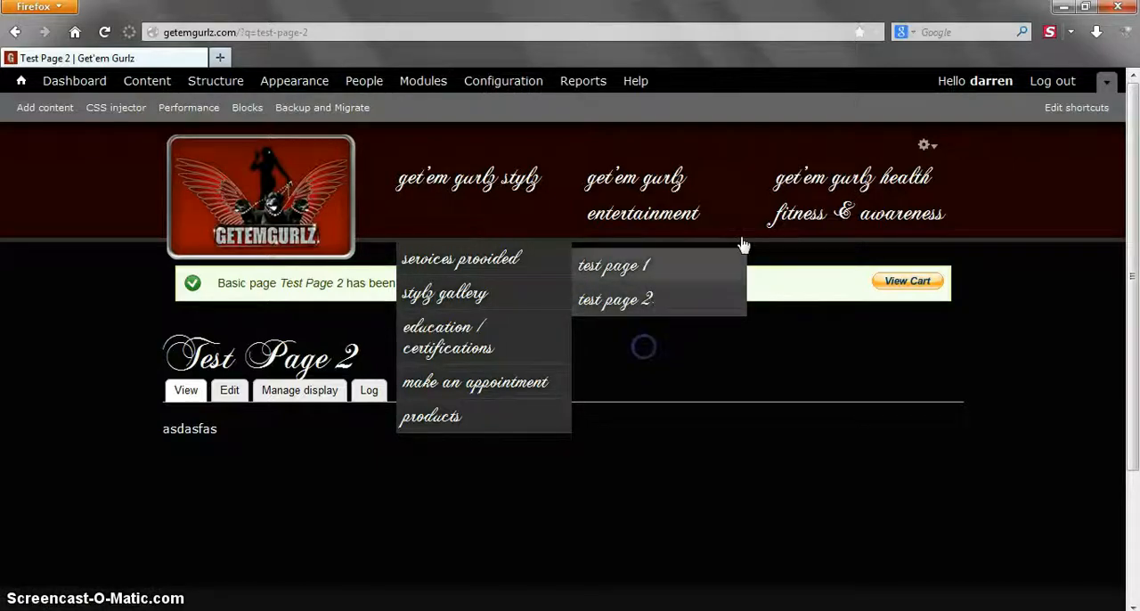
- Open the main menu's management page from the account page and look through its links
left_click(989, 82)
mouse_move(797, 216)
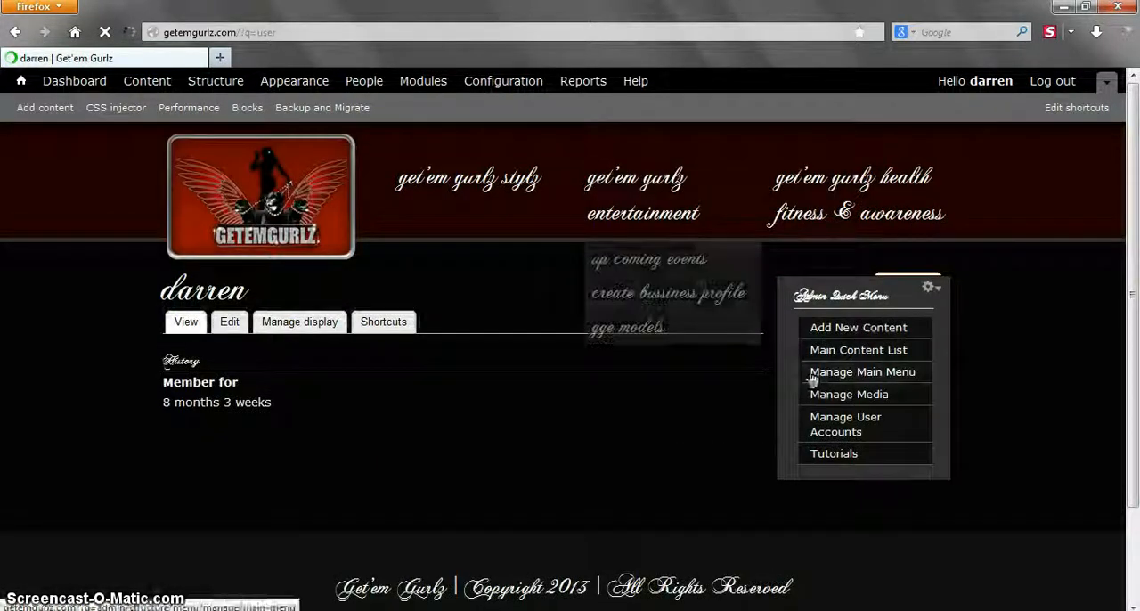
left_click(900, 379)
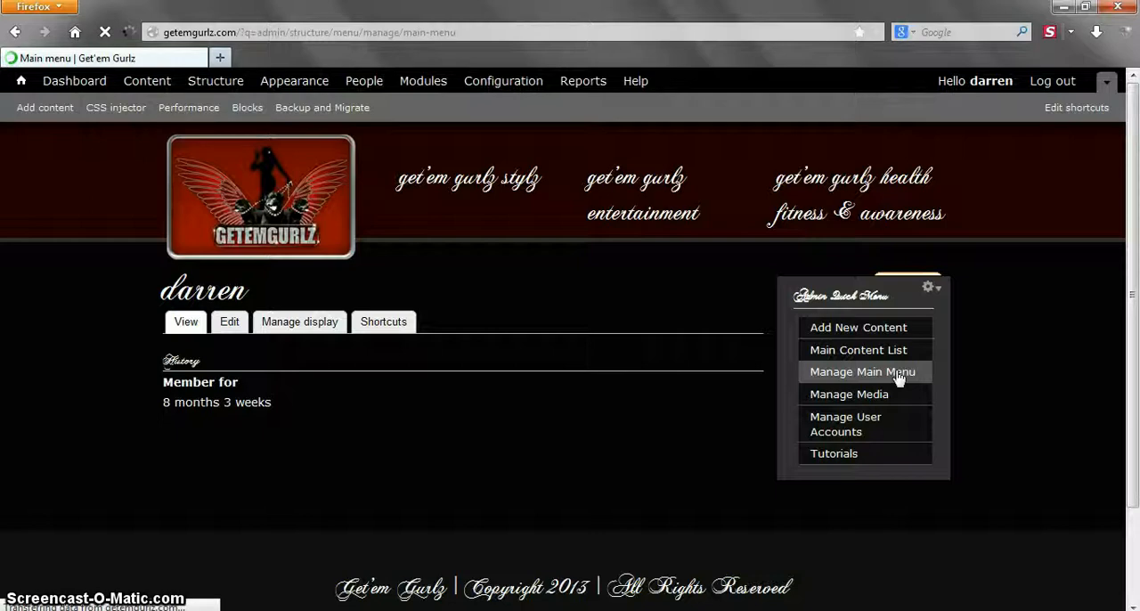
scroll(294, 321, "down", 3)
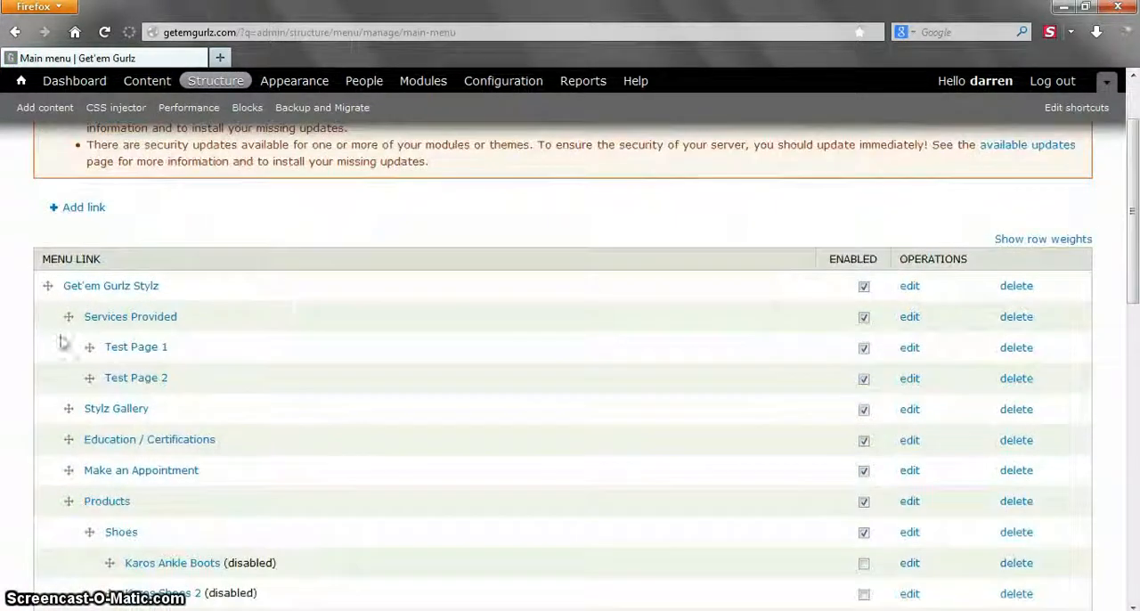
scroll(301, 366, "down", 2)
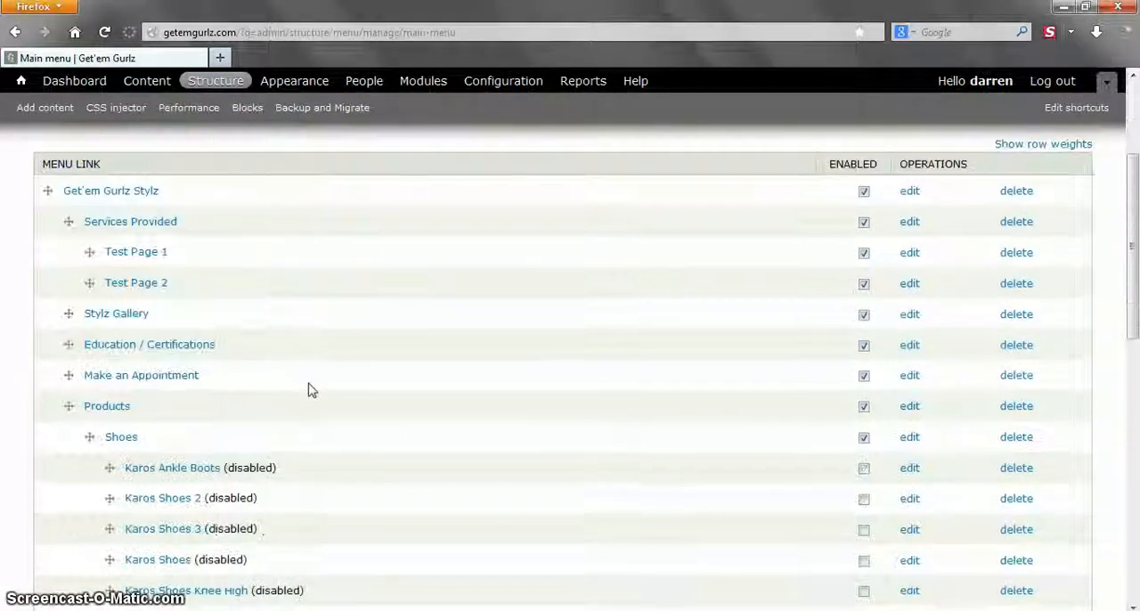
scroll(305, 376, "down", 2)
scroll(306, 377, "up", 4)
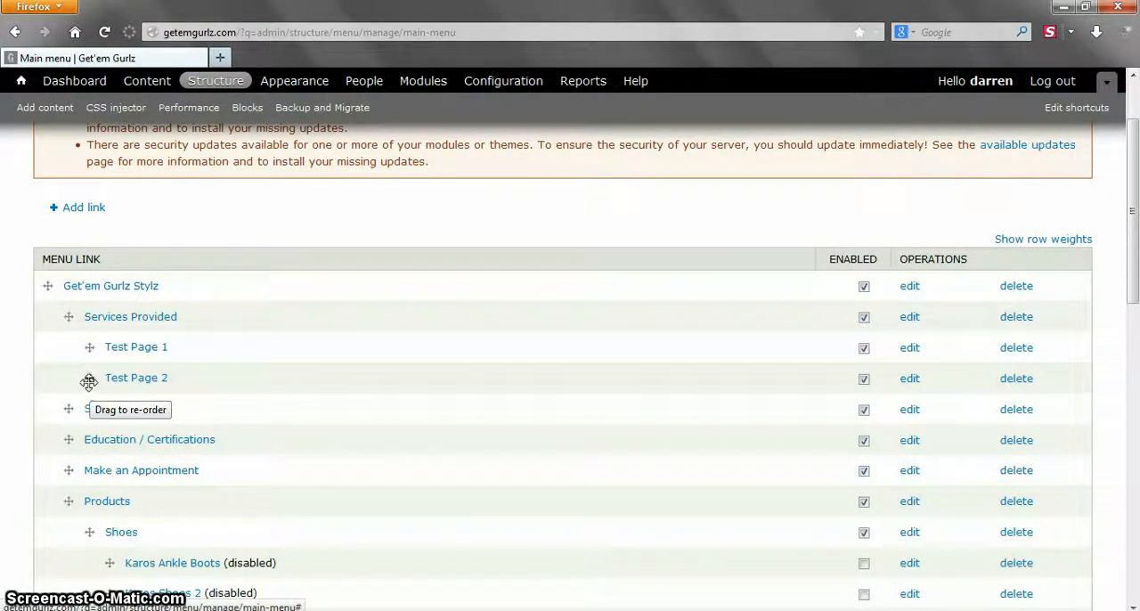
- Move Test Page 2 above Test Page 1 under Services Provided and save the menu configuration
left_click_drag(89, 380, 88, 348)
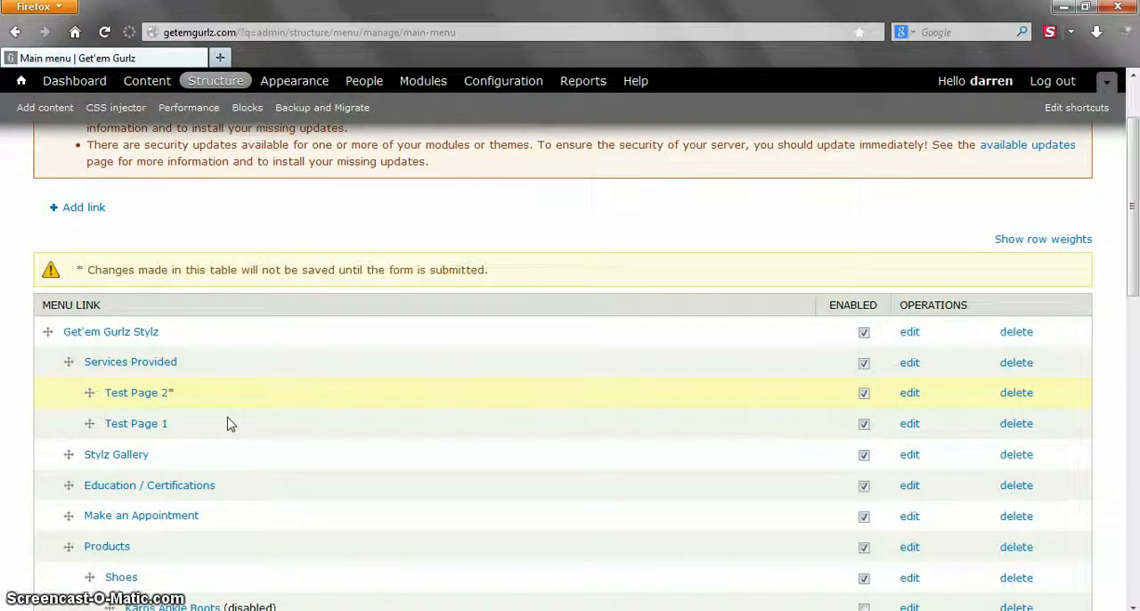
scroll(224, 422, "down", 2)
left_click_drag(93, 298, 89, 296)
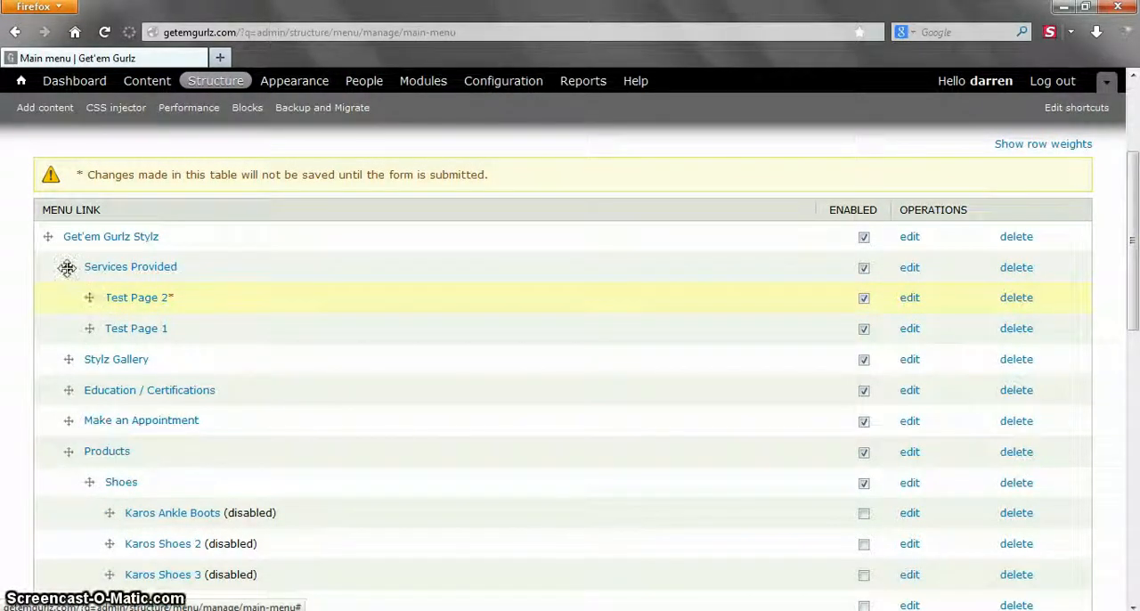
scroll(226, 386, "down", 10)
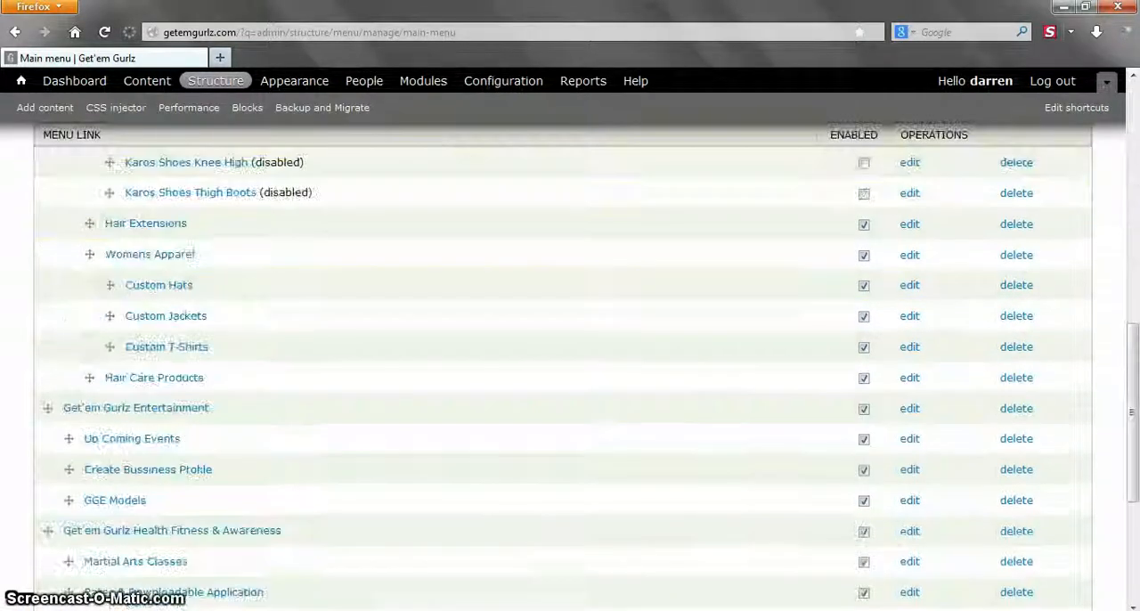
scroll(570, 357, "down", 5)
left_click(101, 545)
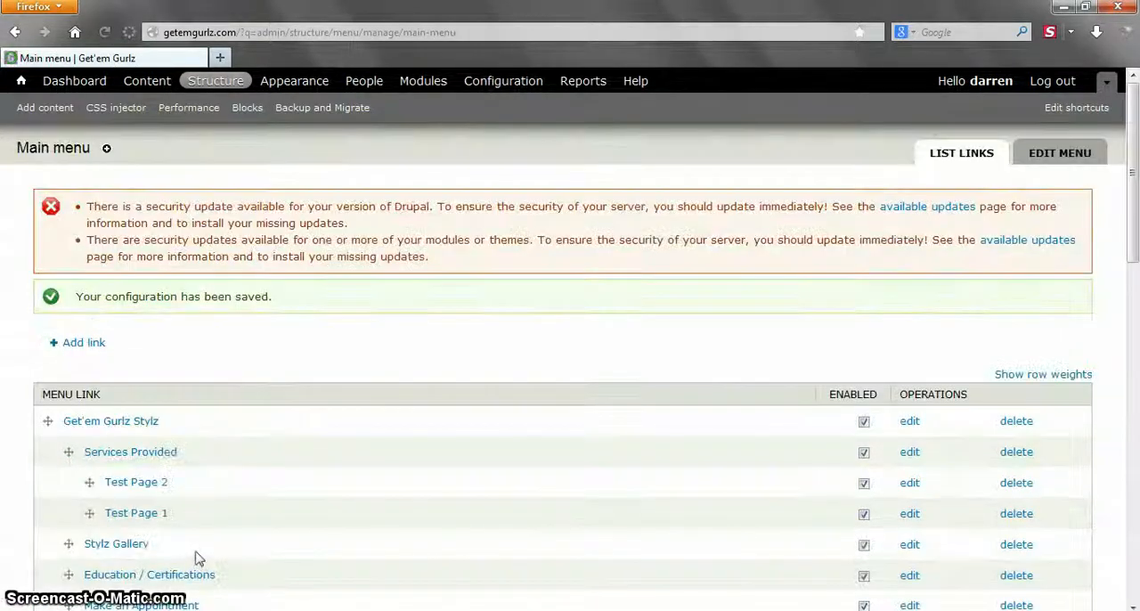
- Move Test Page 2 and Test Page 1 out of Services Provided to the same level as it
left_click(342, 356)
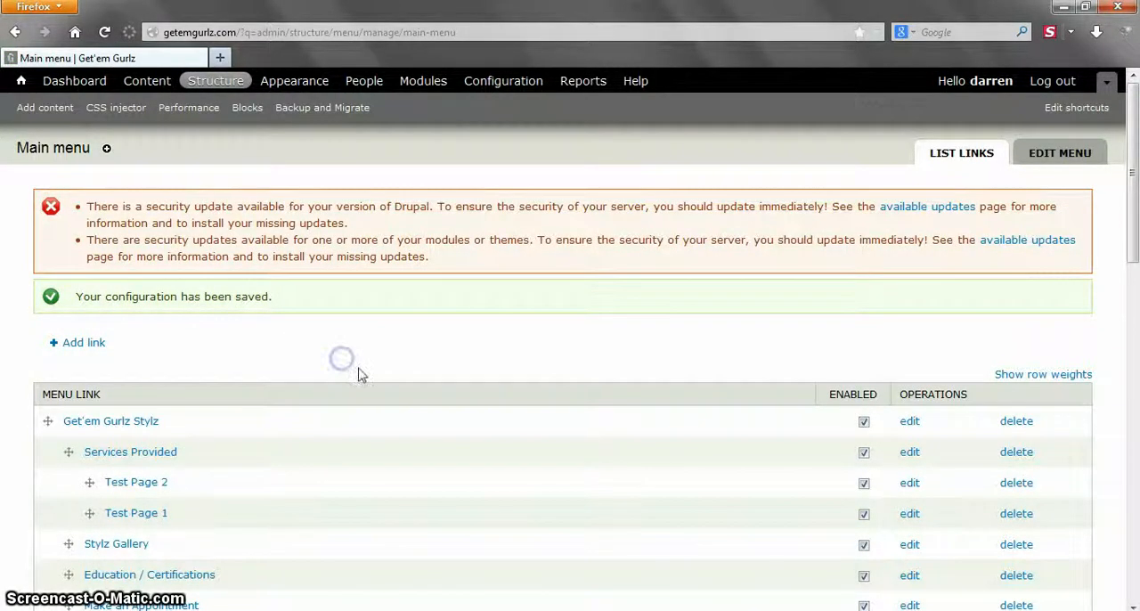
scroll(361, 365, "down", 5)
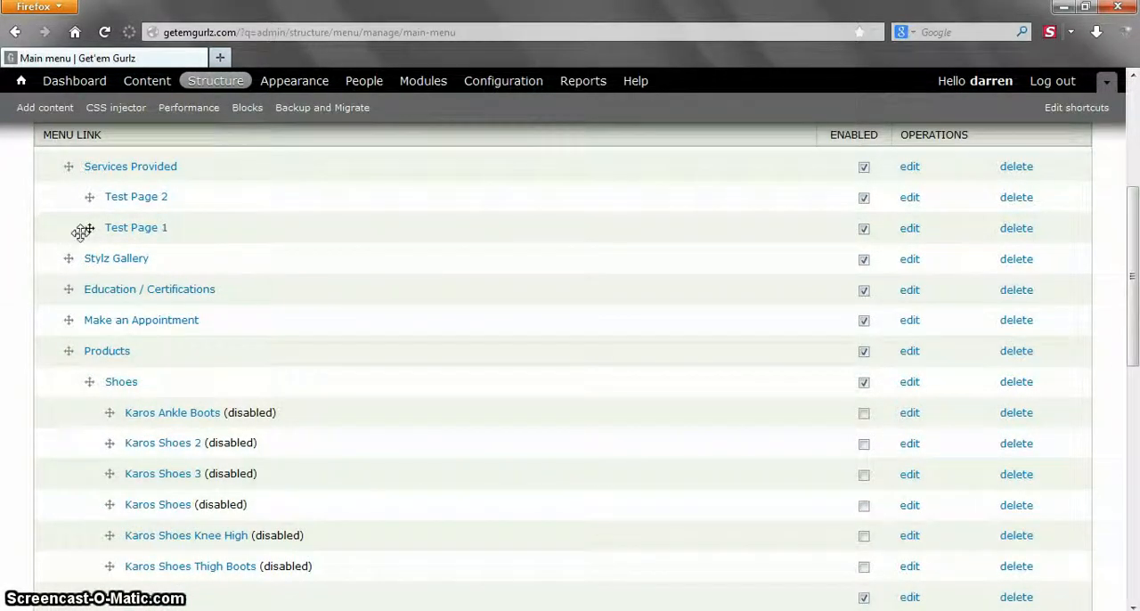
left_click_drag(90, 197, 67, 243)
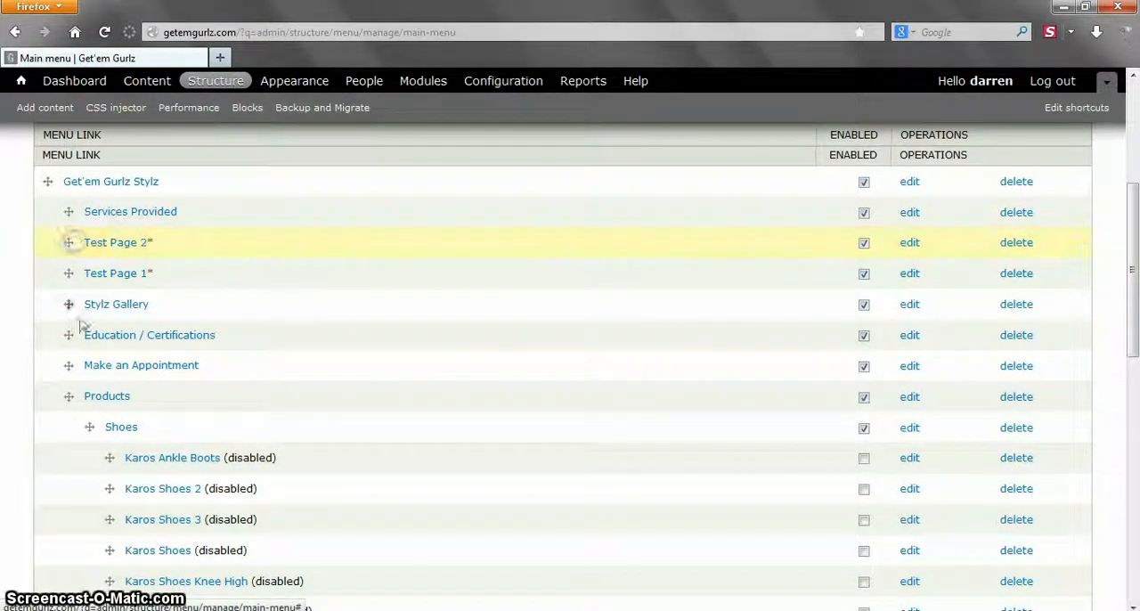
- Open the site's home page in a new tab and check the Get'em Gurlz Stylz submenu and the Services Provided sub-items
scroll(51, 374, "up", 5)
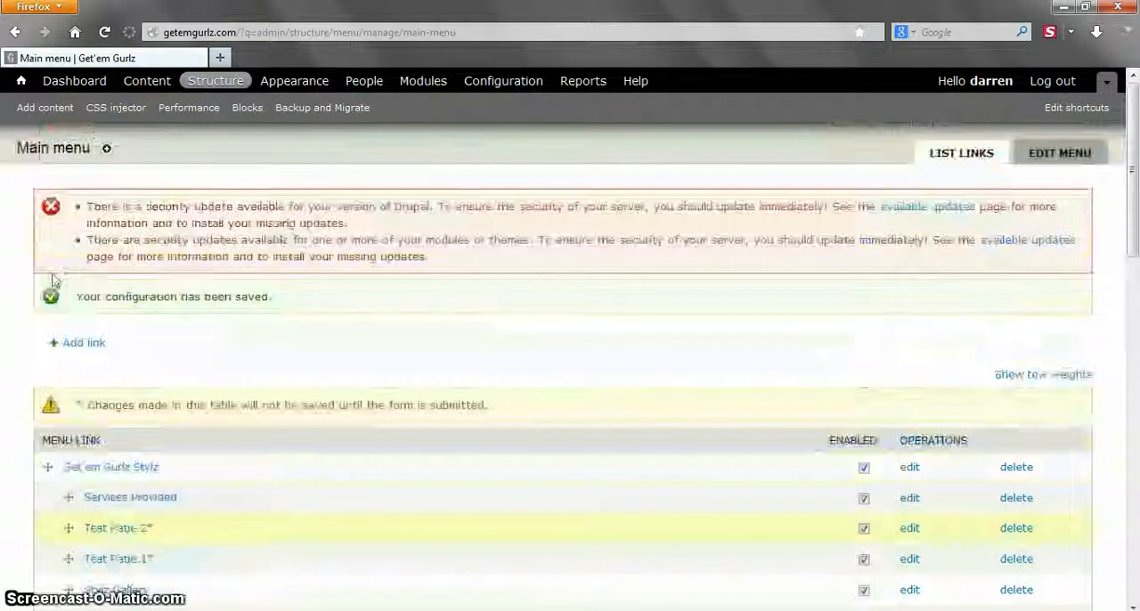
middle_click(25, 82)
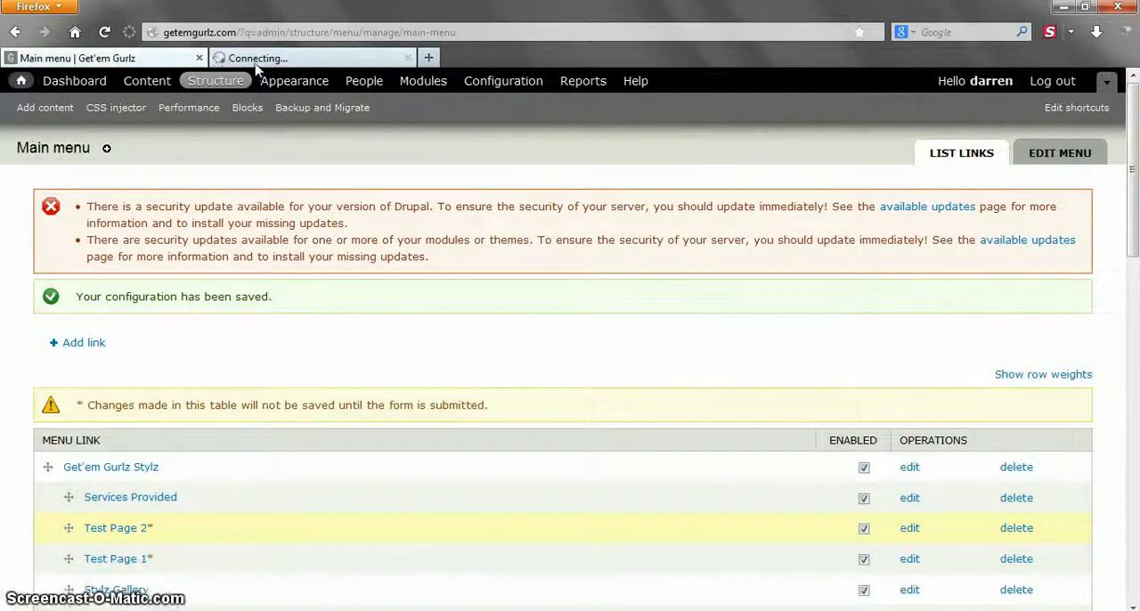
left_click(260, 60)
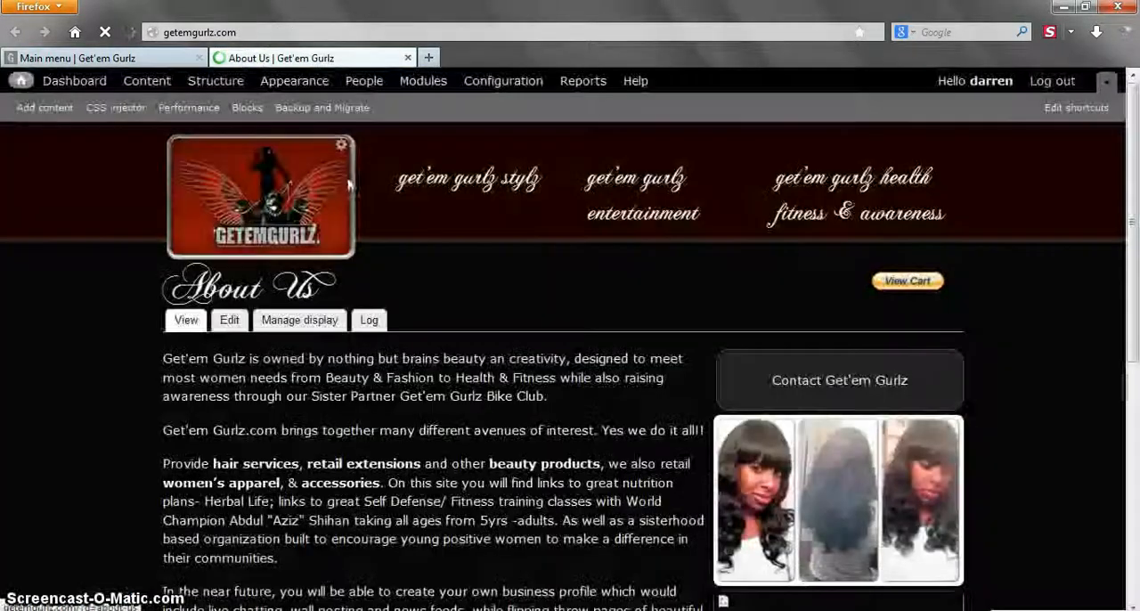
mouse_move(499, 178)
mouse_move(486, 259)
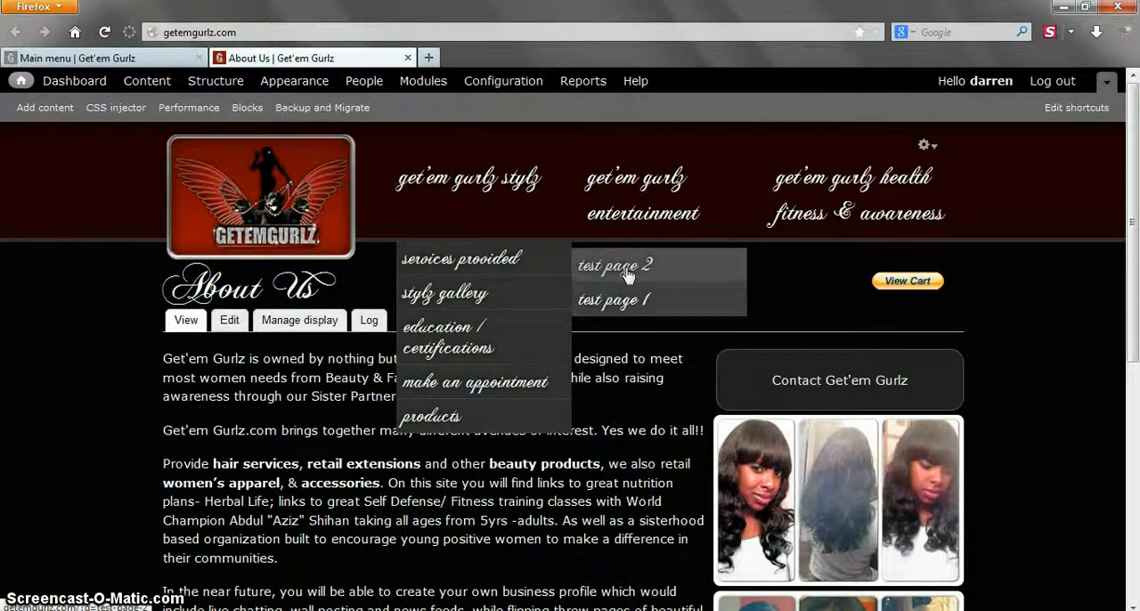
- Return to the main menu's management page and save the configuration with Test Page 2 and Test Page 1 level with Services Provided
left_click(172, 62)
scroll(111, 374, "down", 4)
scroll(134, 285, "up", 1)
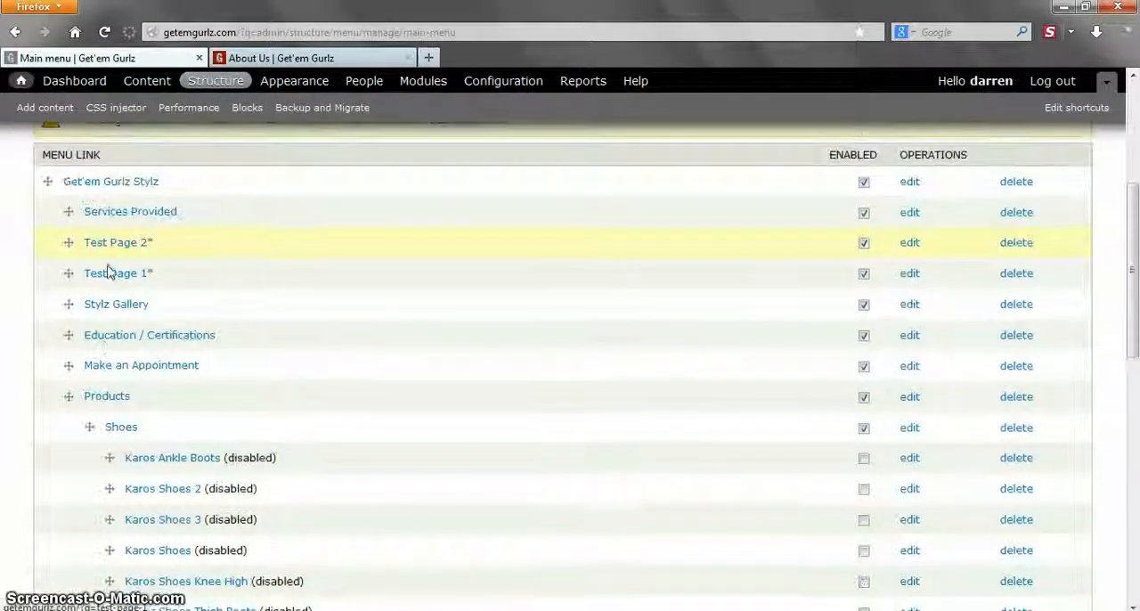
left_click_drag(70, 244, 21, 258)
scroll(18, 356, "down", 10)
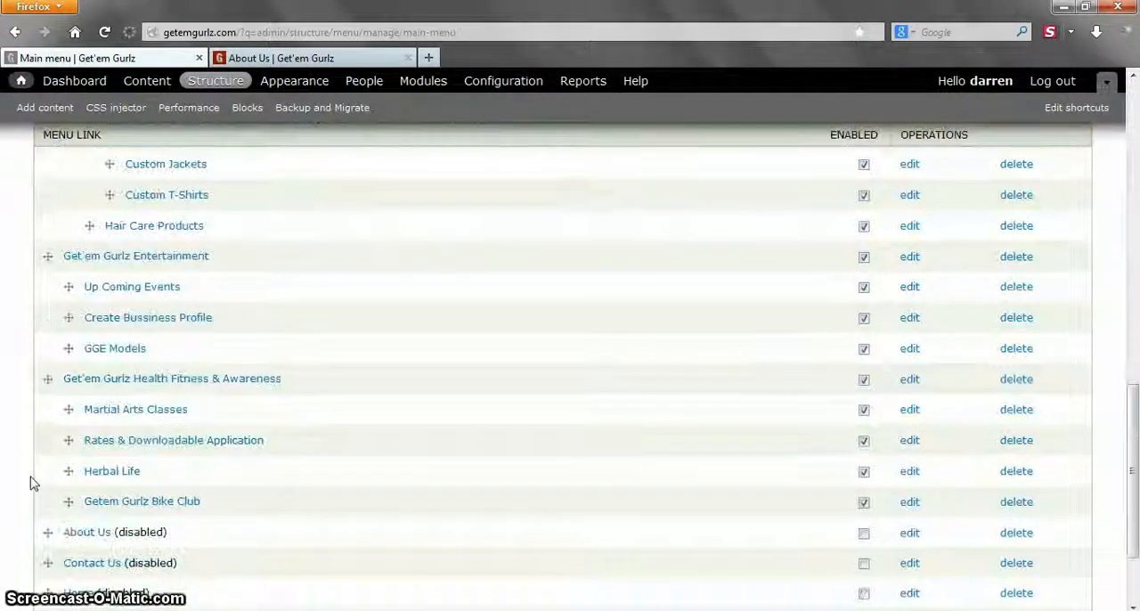
scroll(29, 482, "down", 3)
left_click(96, 540)
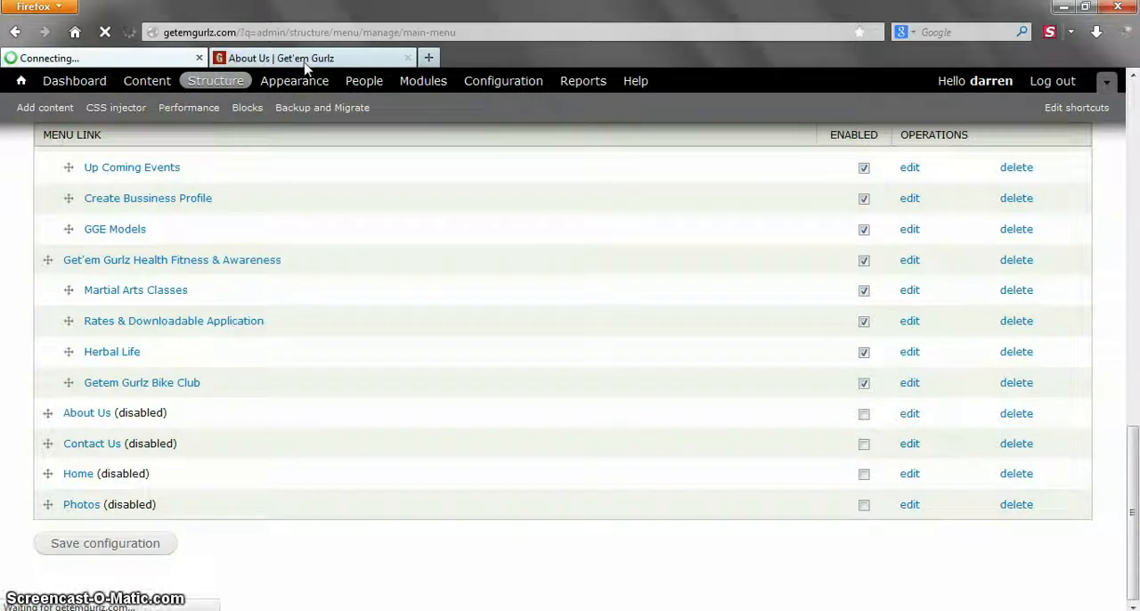
- Reload the home page and check the order of the links in the Get'em Gurlz Stylz submenu
left_click(306, 59)
left_click(107, 33)
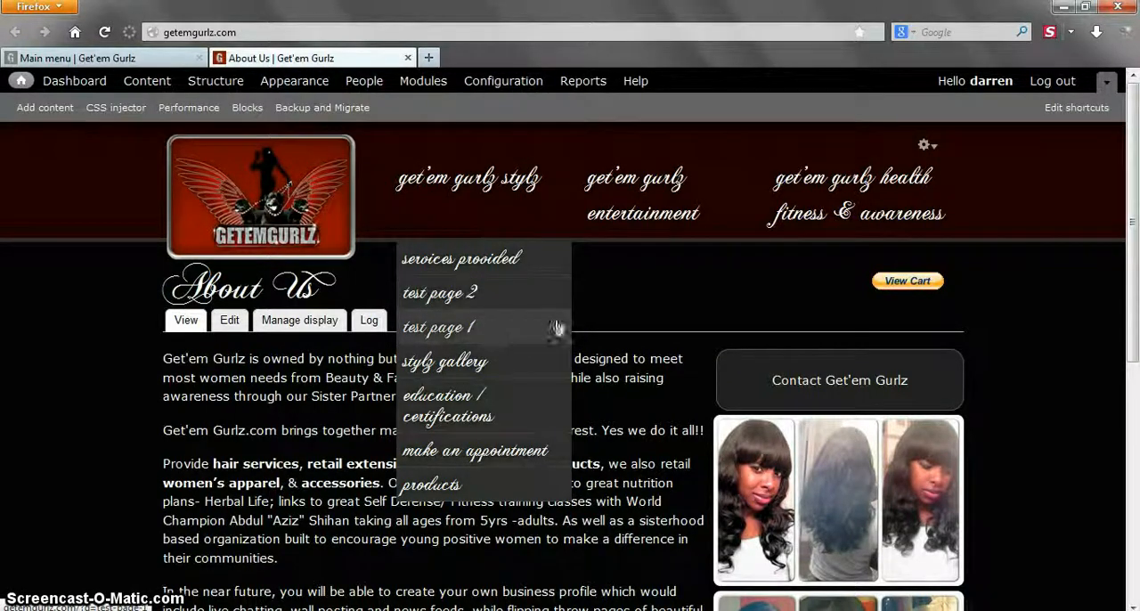
left_click(614, 316)
- Open the main content list from the account page's Admin Quick Menu and find the two test pages
left_click(960, 87)
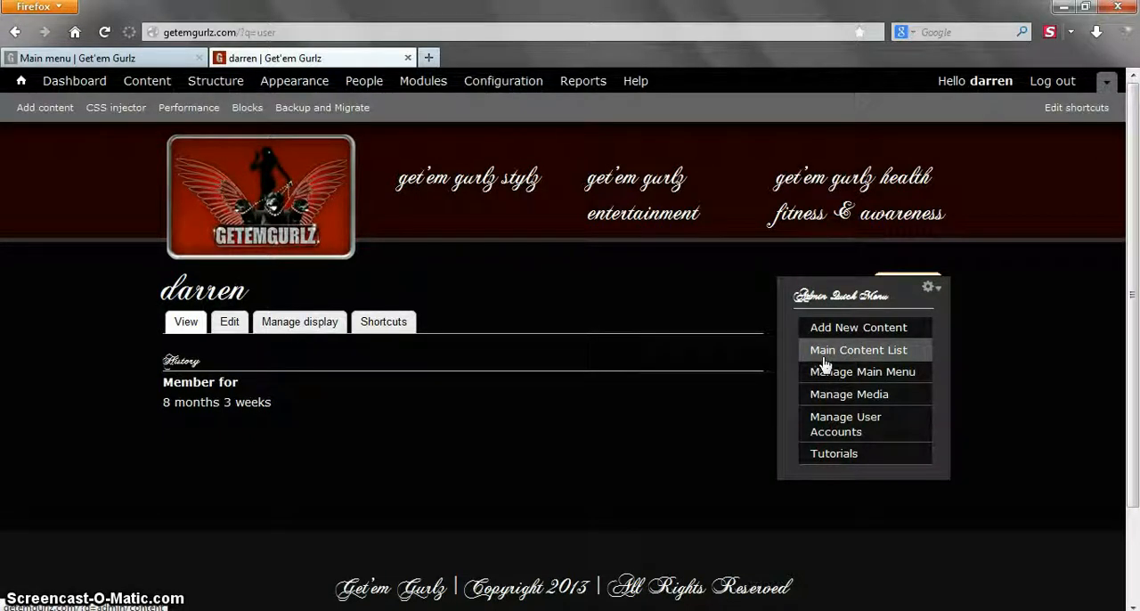
left_click(825, 354)
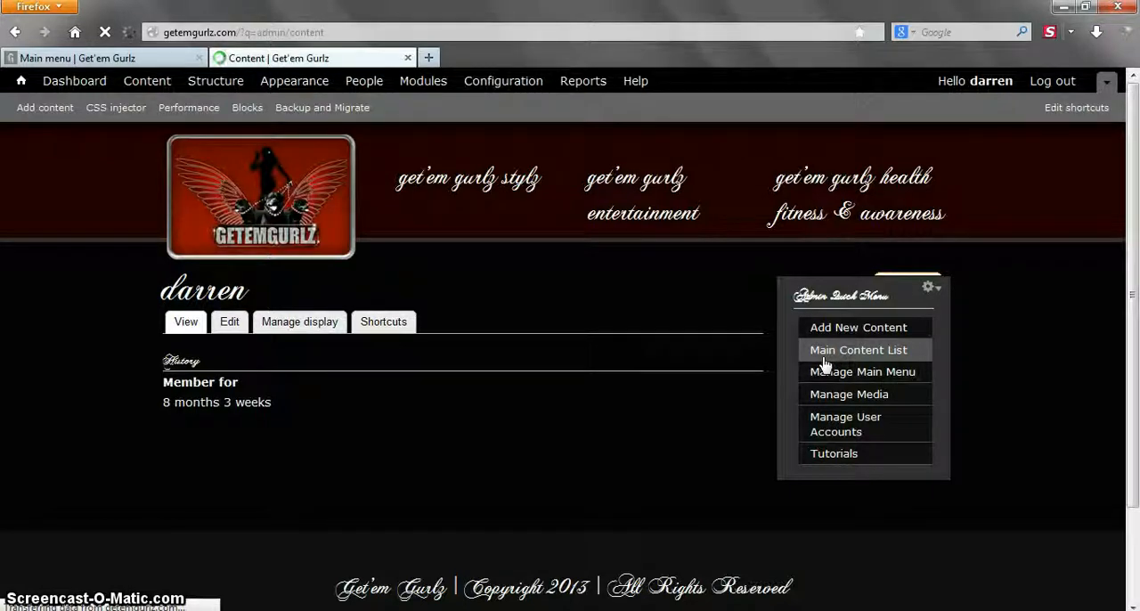
scroll(481, 387, "down", 4)
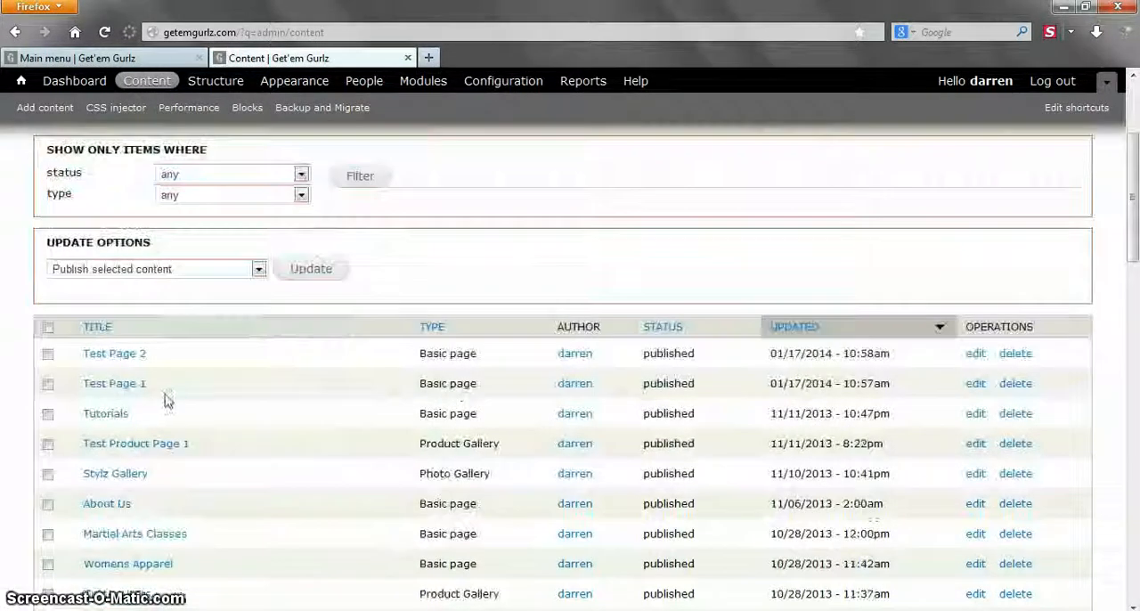
- Unpublish Test Page 2 and Test Page 1 together with the content list's bulk update
left_click(48, 354)
left_click(47, 385)
left_click(237, 270)
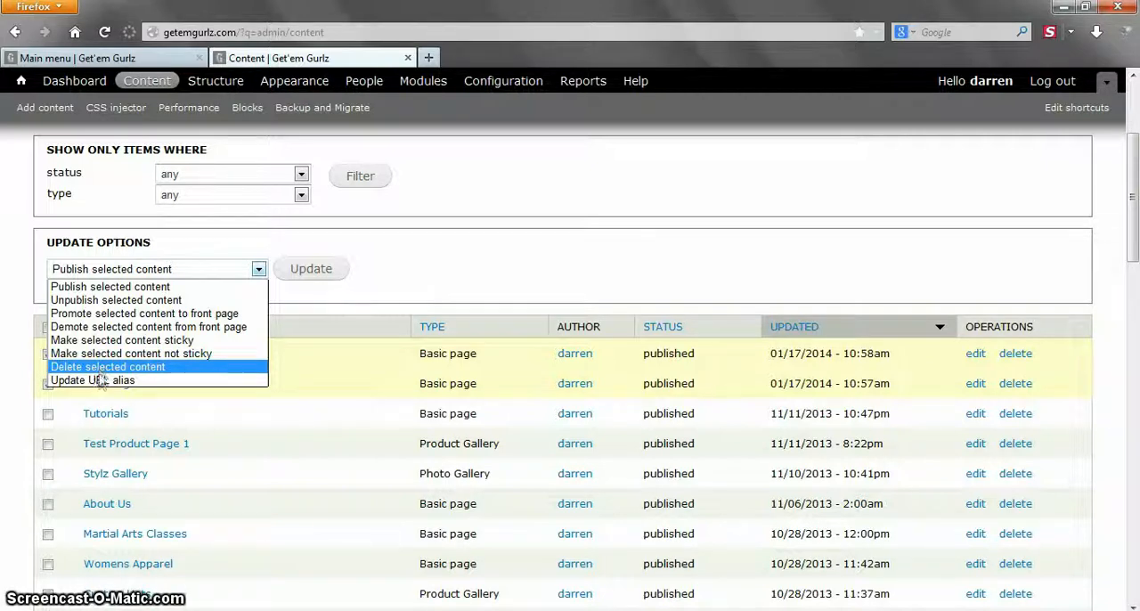
left_click(126, 303)
left_click(284, 278)
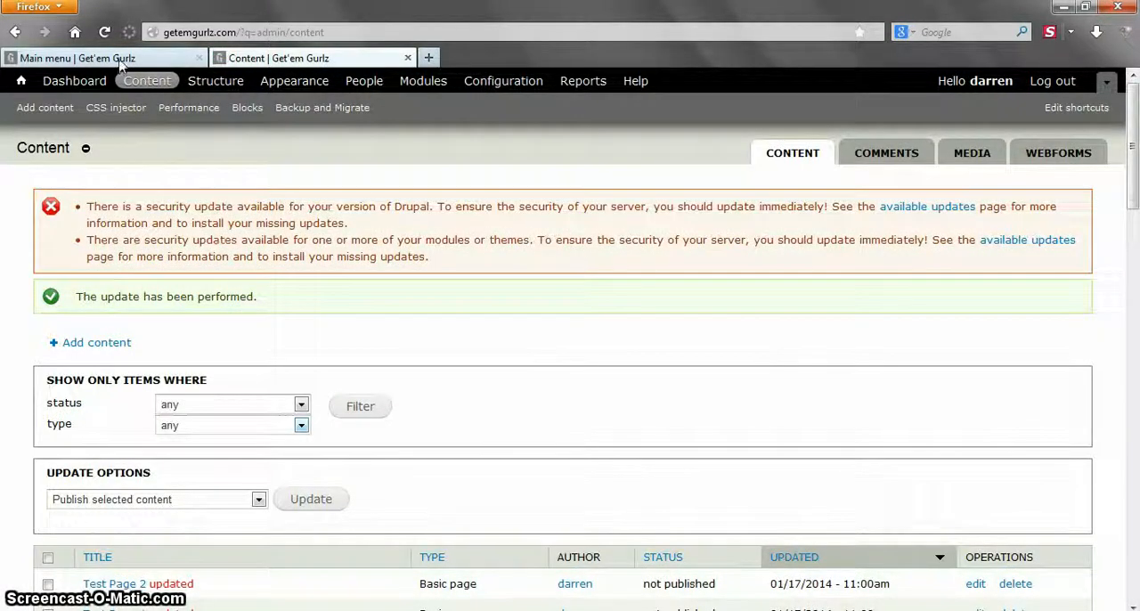
- Open the home page in a new tab and compare its Get'em Gurlz Stylz submenu with the test pages' status in the content list
left_click(18, 83)
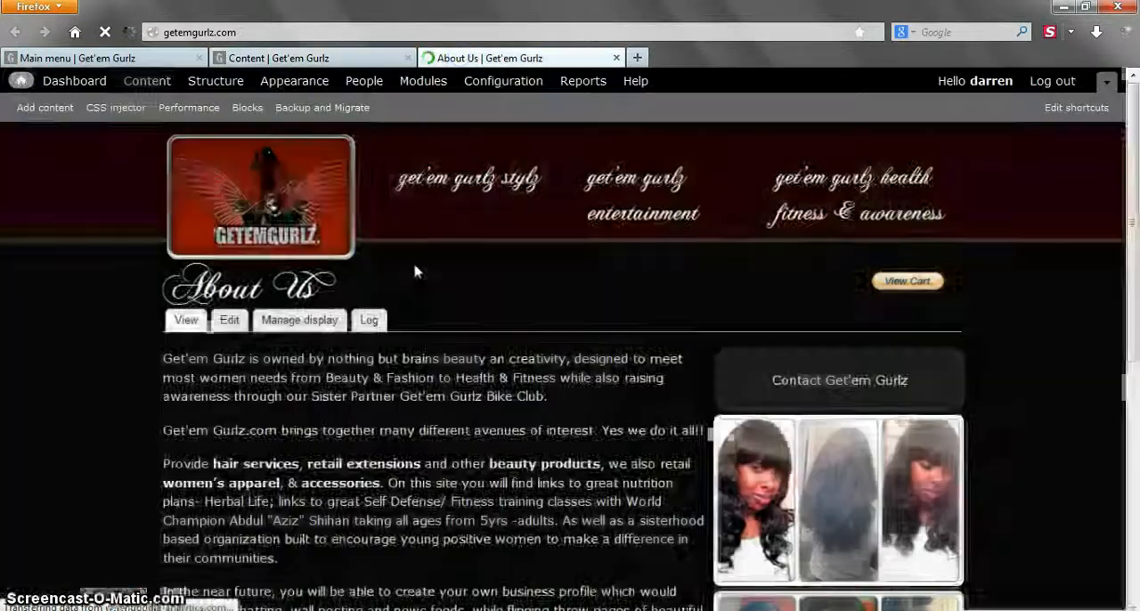
mouse_move(471, 184)
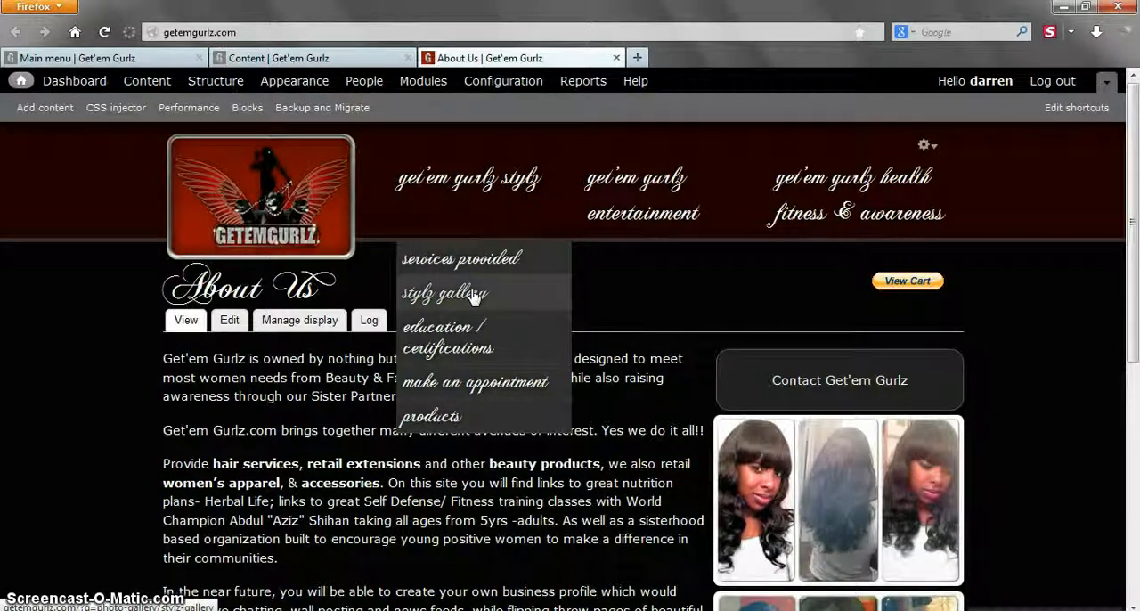
left_click(343, 59)
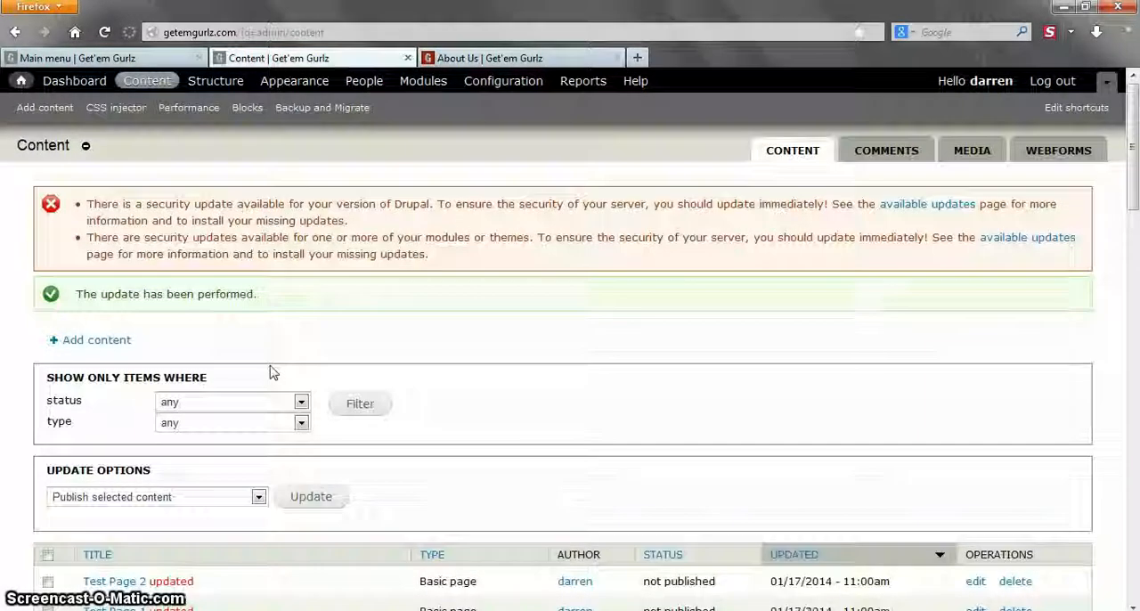
scroll(273, 372, "down", 4)
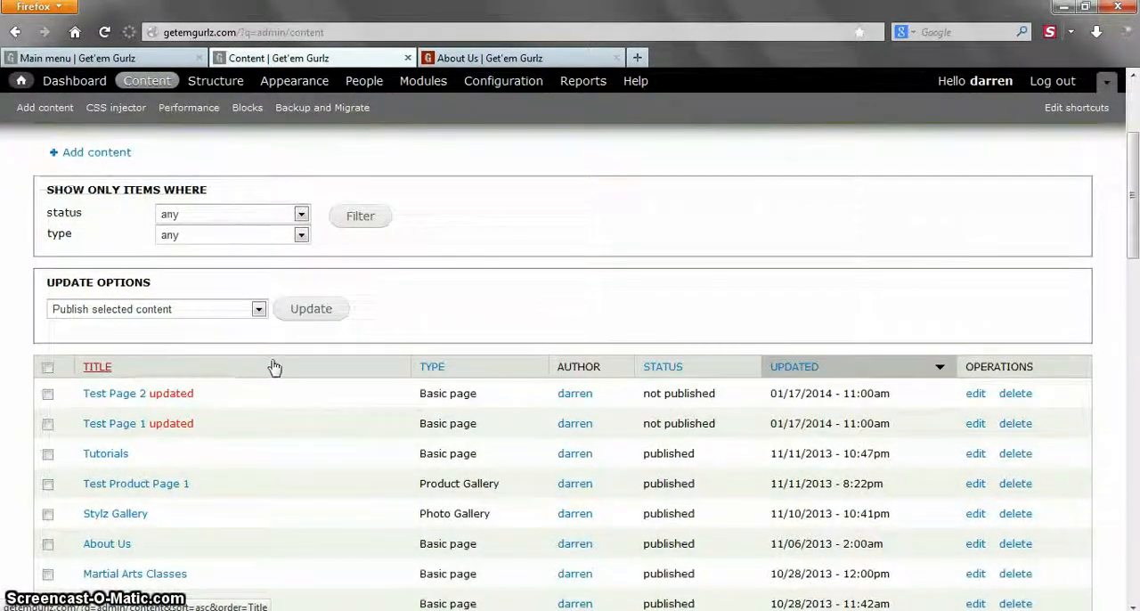
left_click(494, 58)
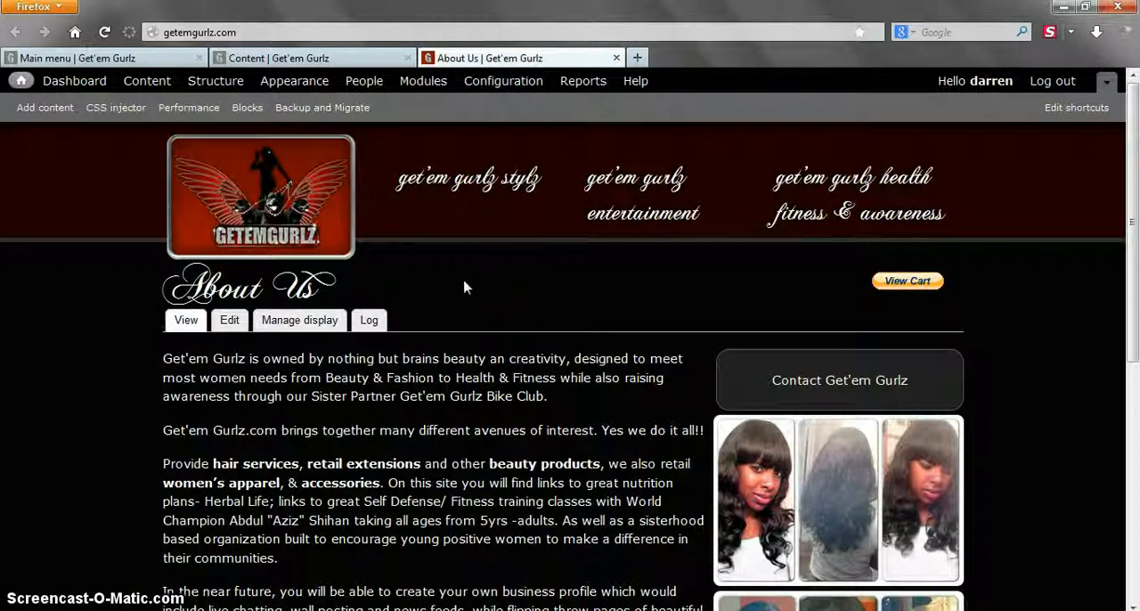